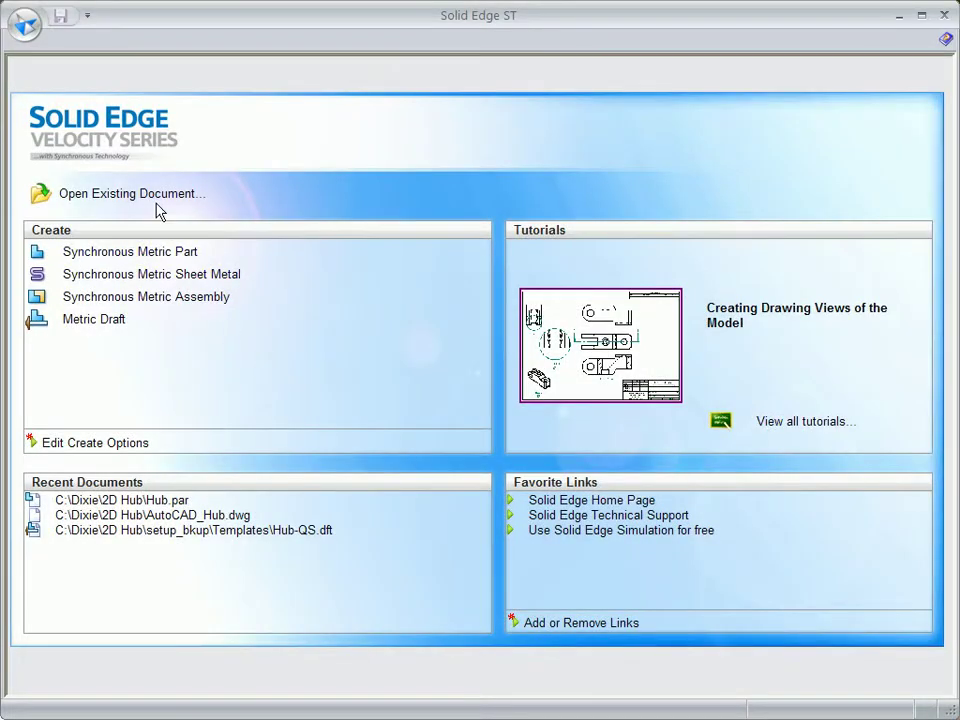
Choose AutoCAD_Hub.dwg in the 2D Hub folder as the AutoCAD document to open
{"action": "left_click", "coordinate": [155, 195]}
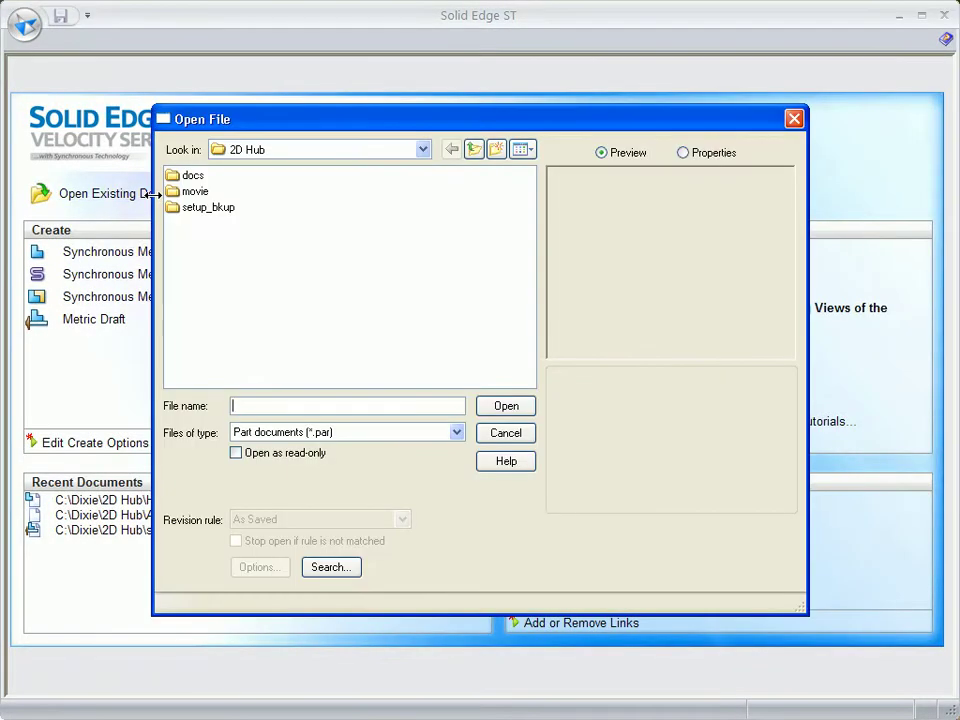
{"action": "left_click", "coordinate": [240, 433]}
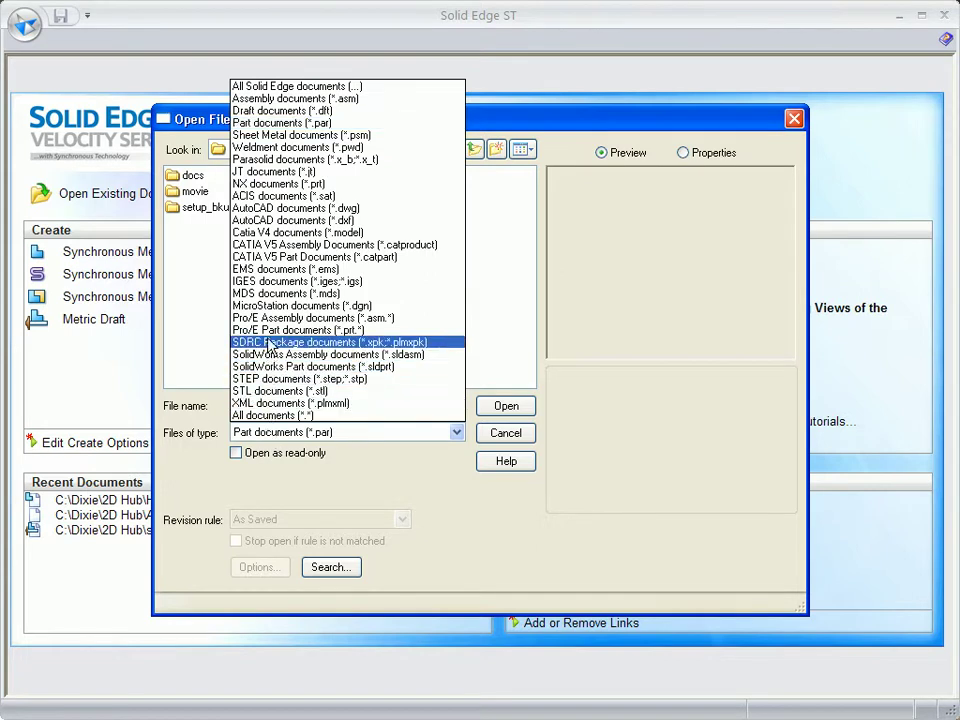
{"action": "left_click", "coordinate": [270, 209]}
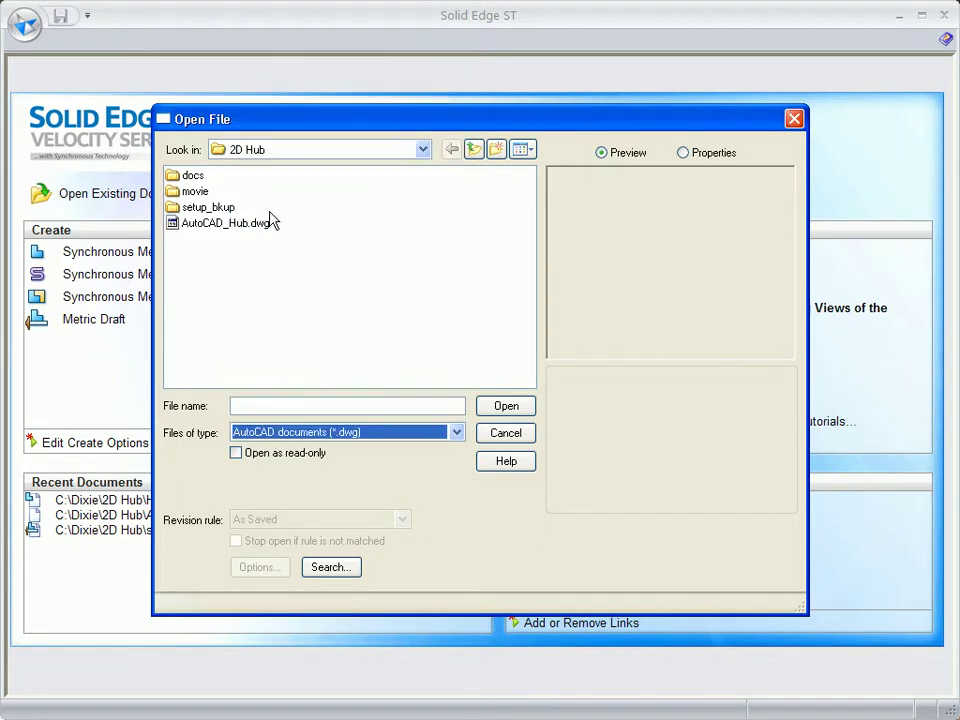
{"action": "left_click", "coordinate": [217, 228]}
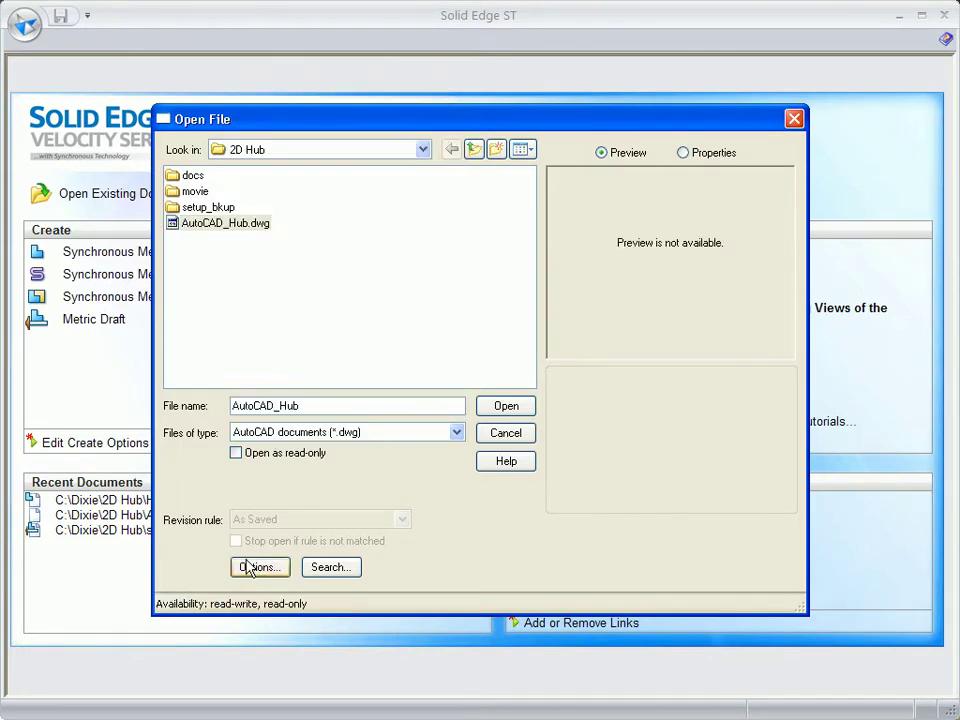
Preview the drawing in the AutoCAD translation options, toggling the Dim layer, and open it with the translation settings accepted
{"action": "left_click", "coordinate": [252, 567]}
{"action": "left_click", "coordinate": [429, 258]}
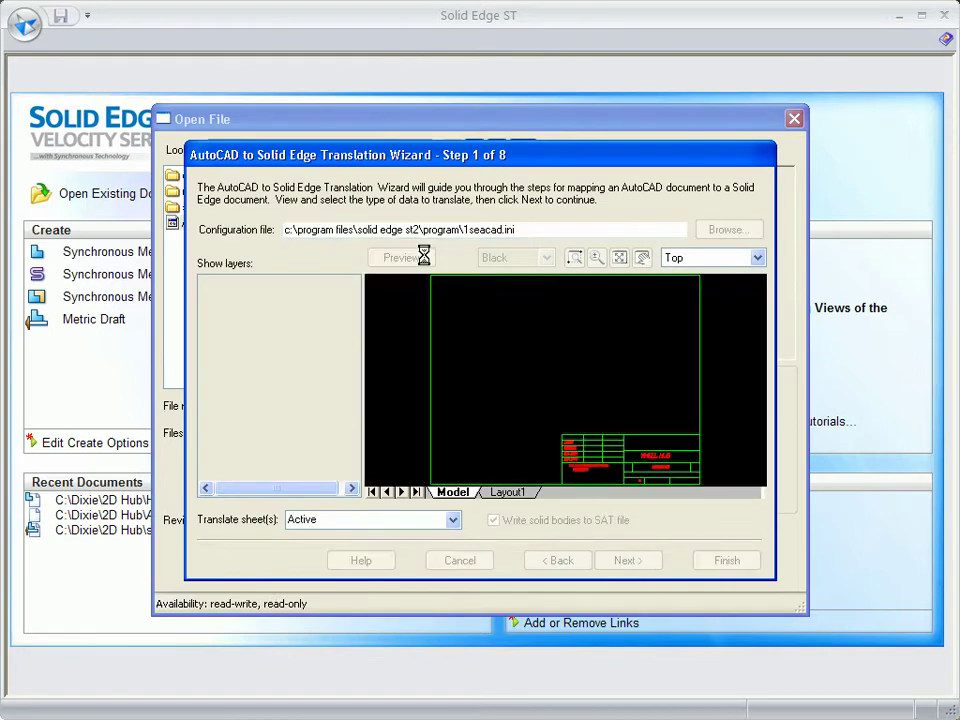
{"action": "left_click", "coordinate": [572, 256]}
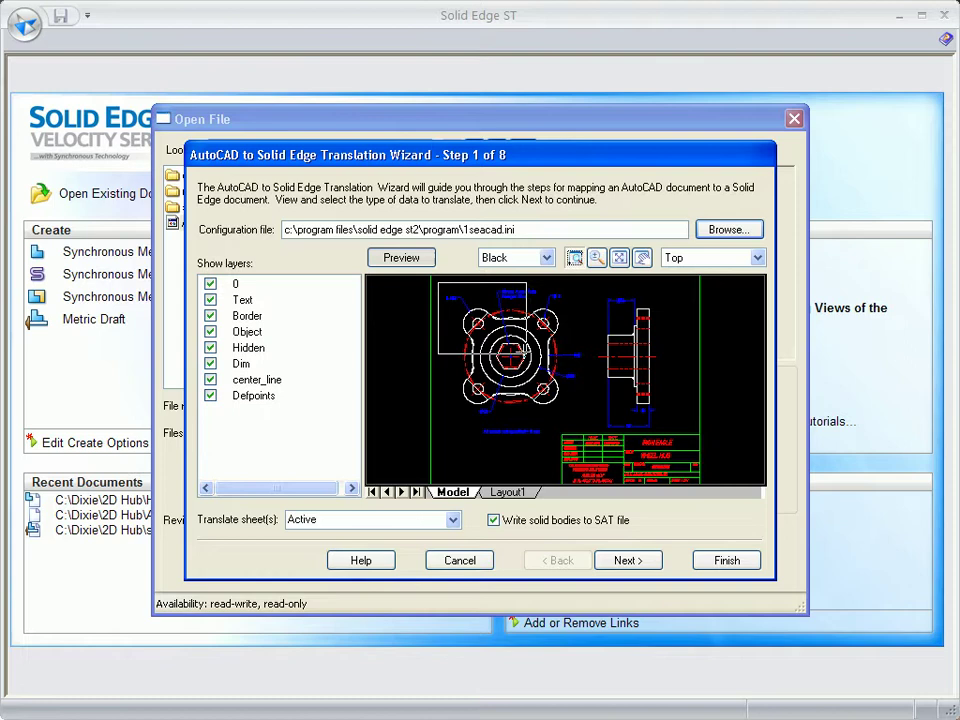
{"action": "left_click", "coordinate": [586, 381]}
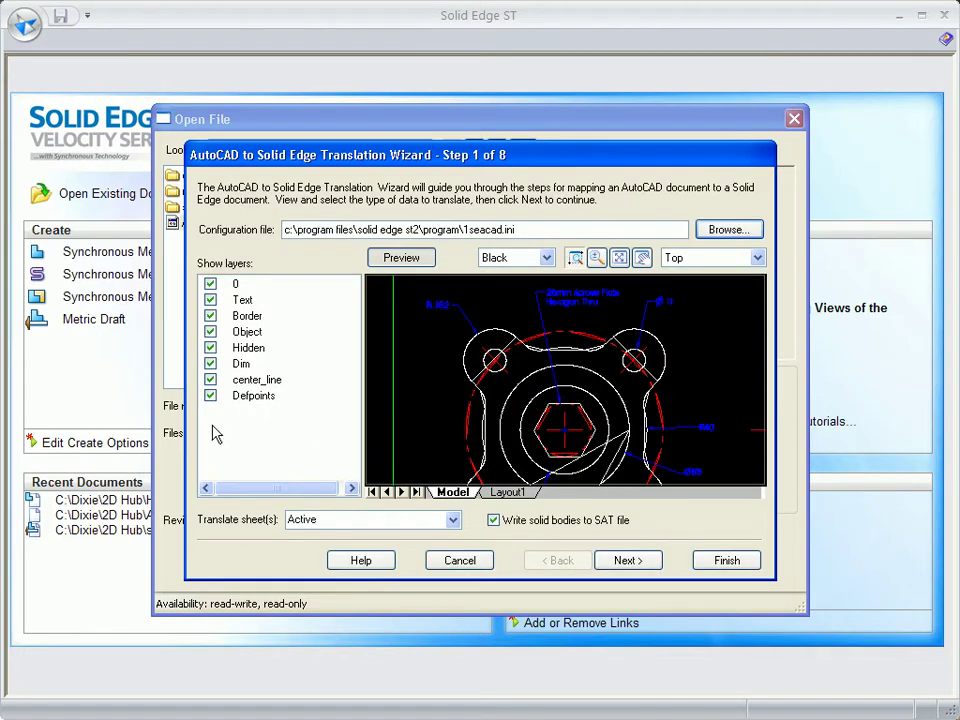
{"action": "left_click", "coordinate": [211, 364]}
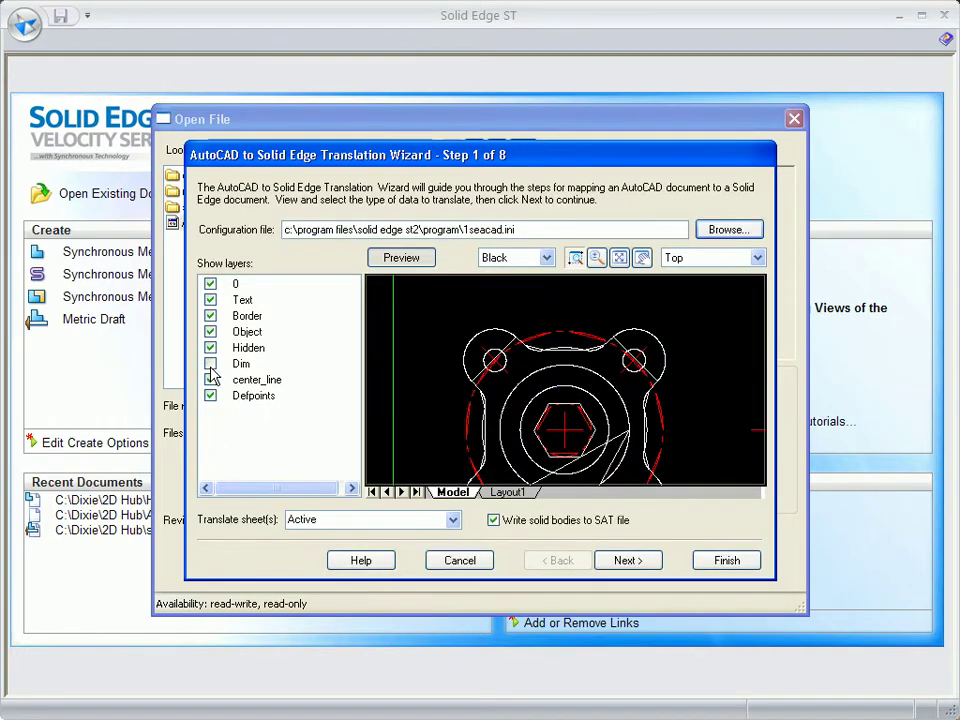
{"action": "left_click", "coordinate": [620, 259]}
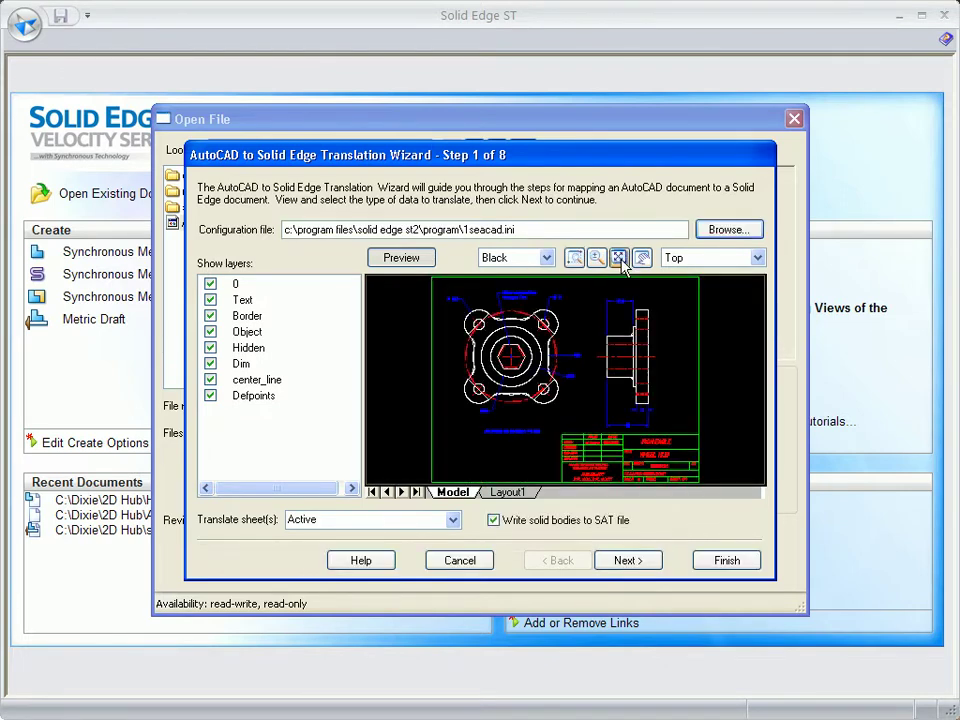
{"action": "left_click", "coordinate": [725, 566]}
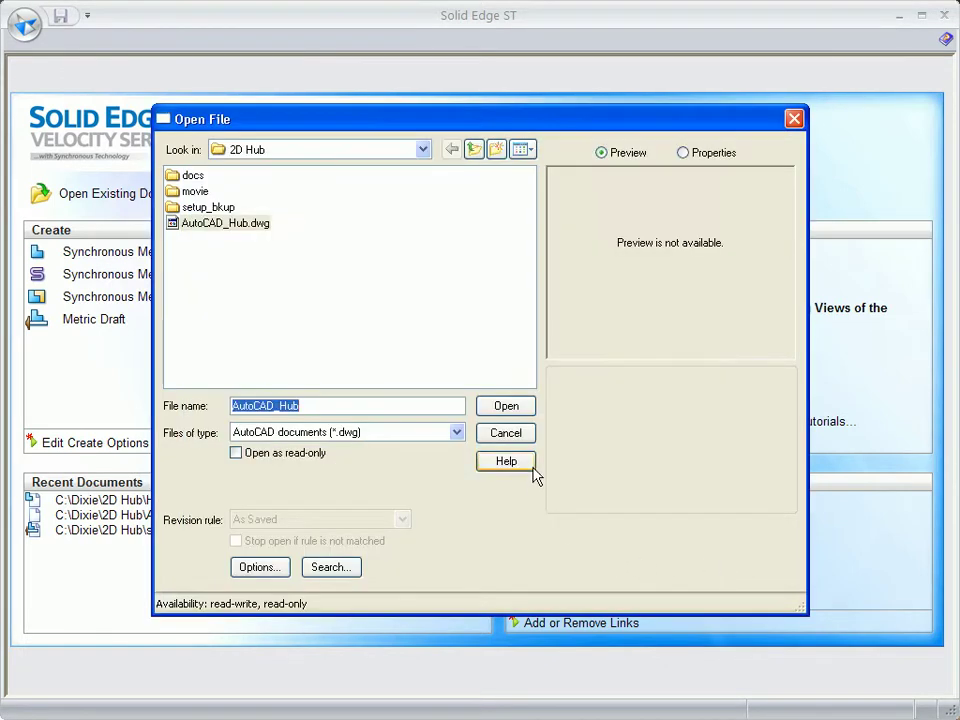
{"action": "left_click", "coordinate": [507, 408]}
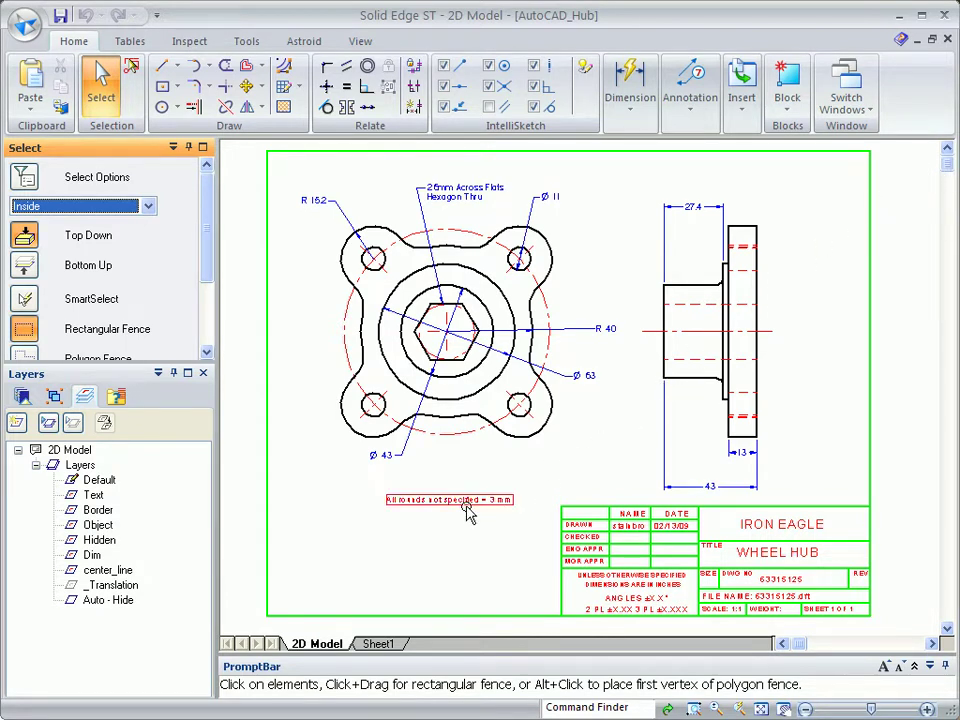
Move the "All rounds not specified = 3 mm" note down and slightly left, farther below the front view
{"action": "left_click_drag", "start_coordinate": [467, 512], "coordinate": [445, 537]}
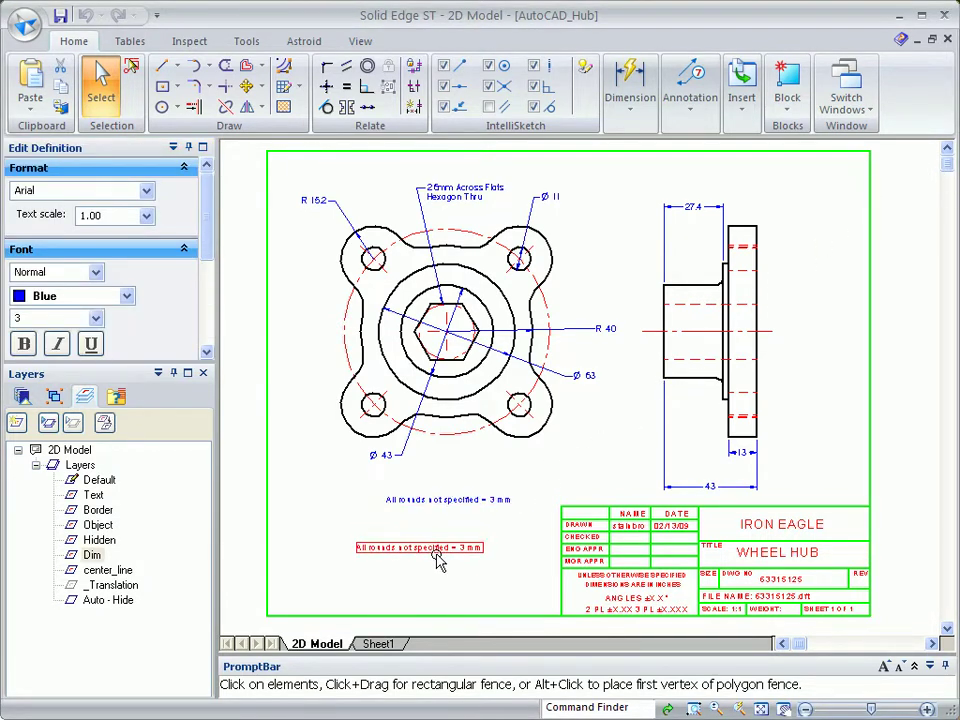
{"action": "key", "text": "Escape"}
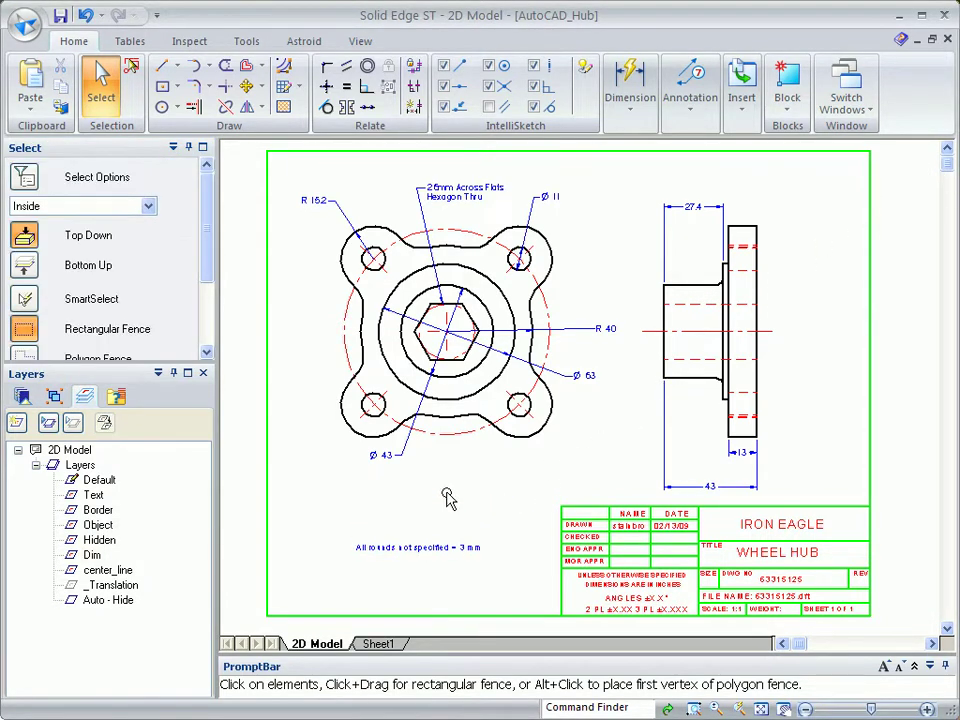
Place an Angle Between dimension from the front view's vertical centerline to its lower-left hole
{"action": "left_click", "coordinate": [629, 127]}
{"action": "left_click", "coordinate": [620, 158]}
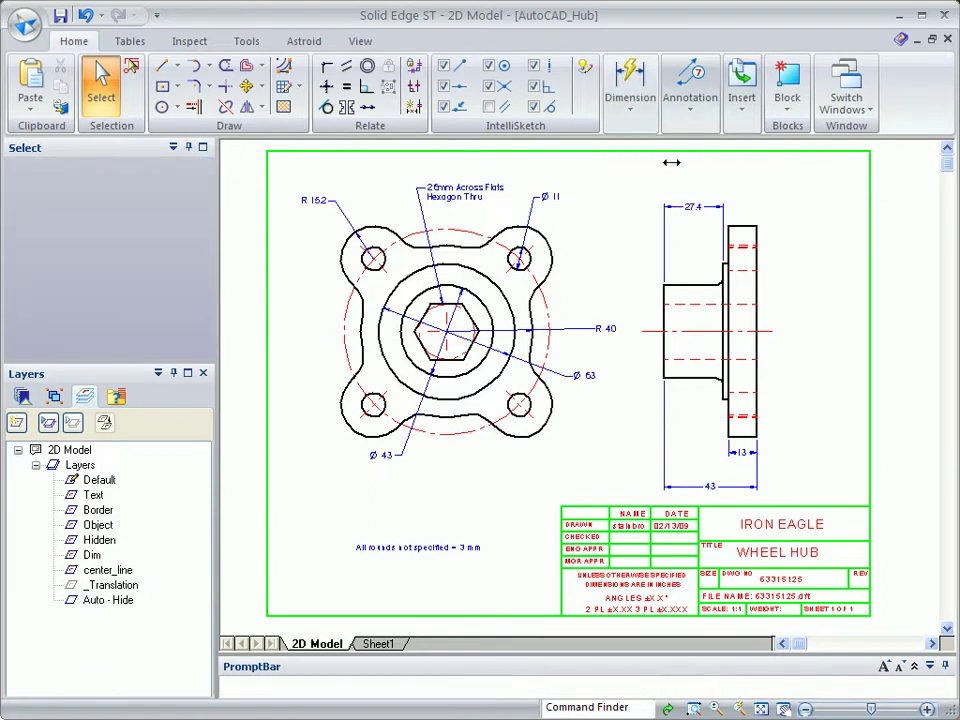
{"action": "left_click", "coordinate": [422, 298]}
{"action": "left_click", "coordinate": [373, 404]}
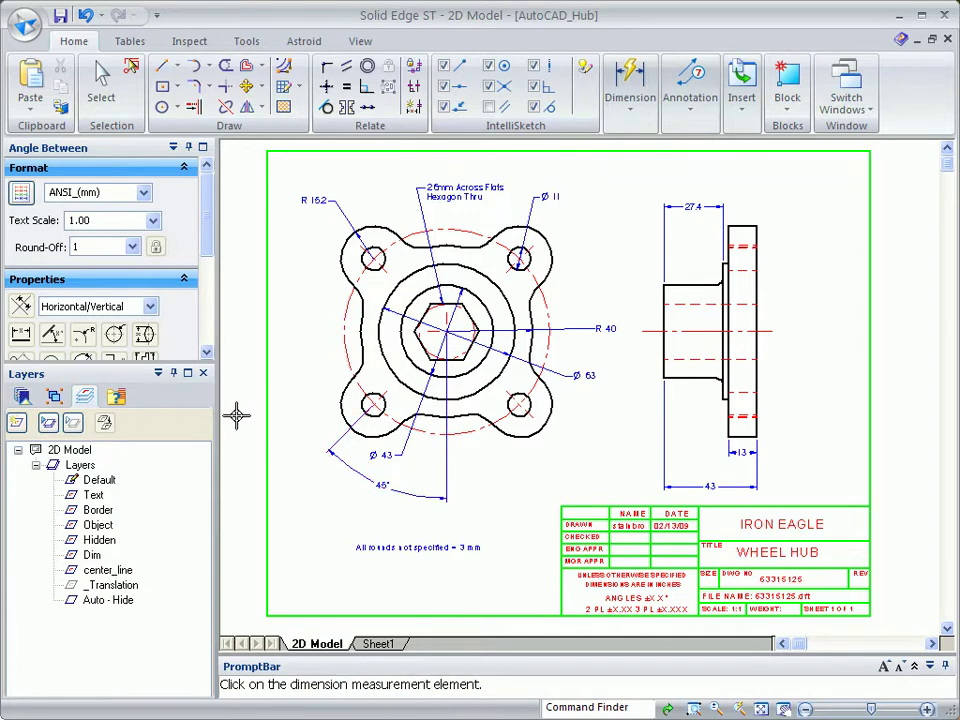
{"action": "key", "text": "Escape"}
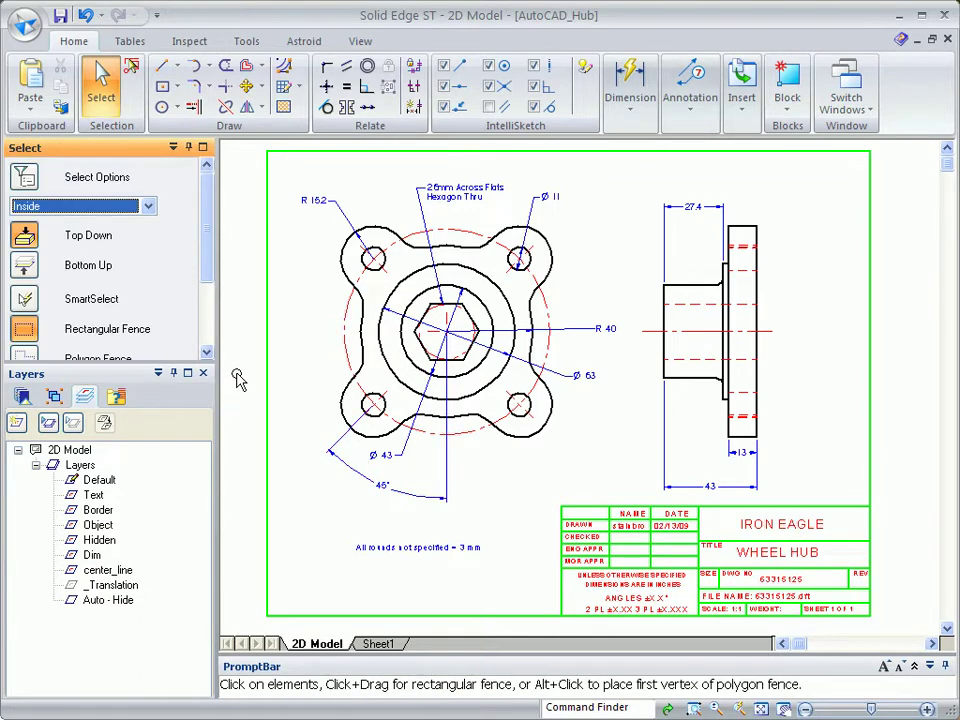
Hide the center_line, Border and Text layers
{"action": "left_click", "coordinate": [110, 570]}
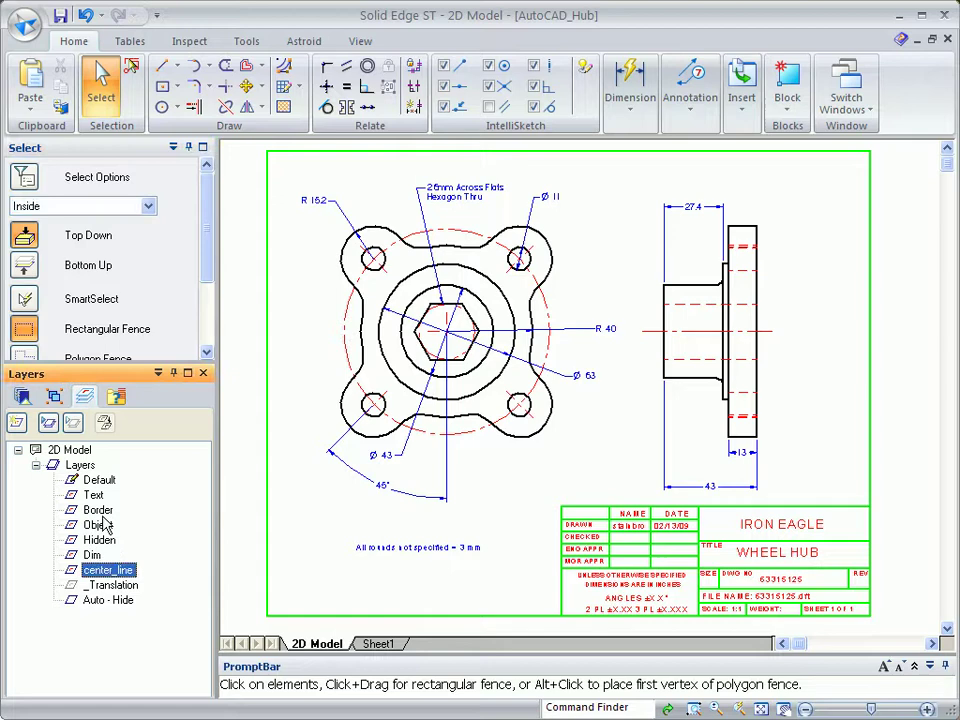
{"action": "left_click", "coordinate": [76, 425]}
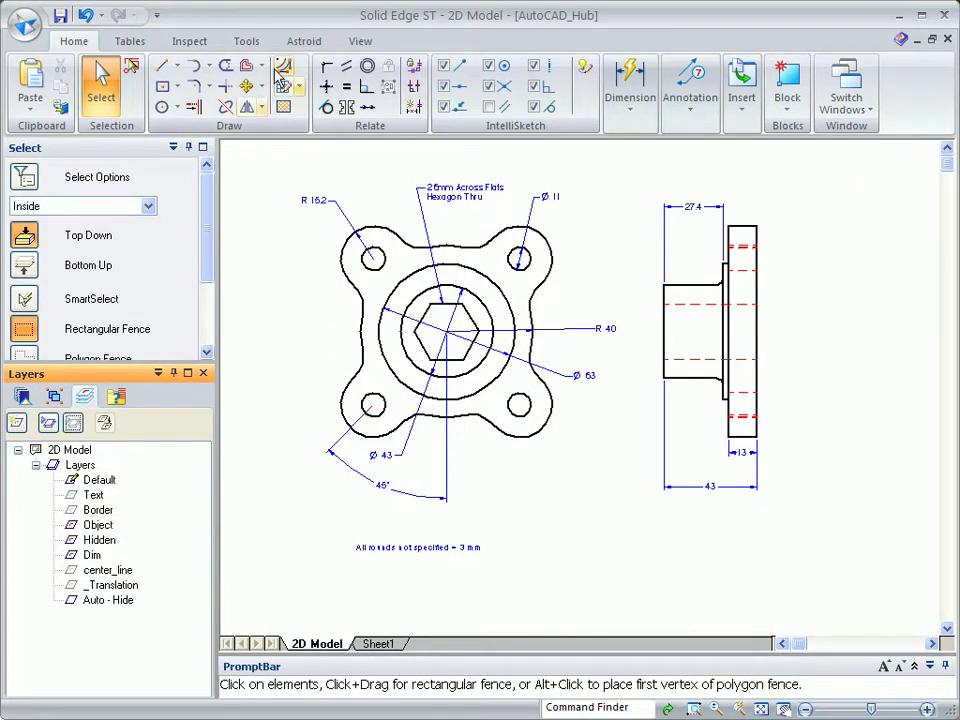
Use Create 3D to define the side view as the primary view and add the front view with its dimensions as a second view
{"action": "left_click", "coordinate": [247, 42]}
{"action": "left_click", "coordinate": [395, 65]}
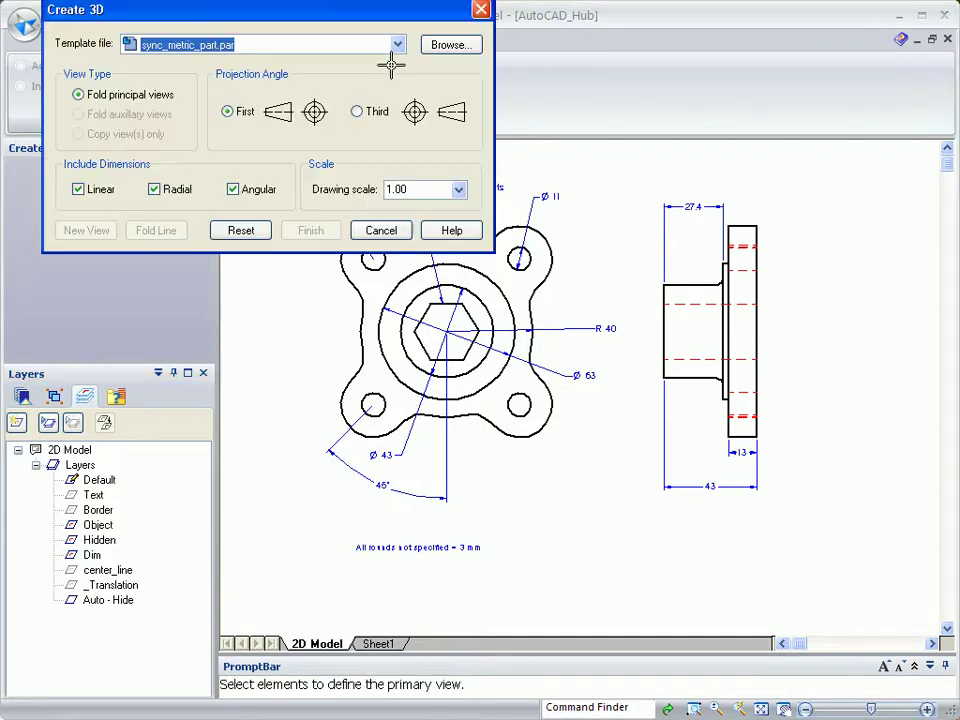
{"action": "left_click_drag", "start_coordinate": [643, 178], "coordinate": [646, 212]}
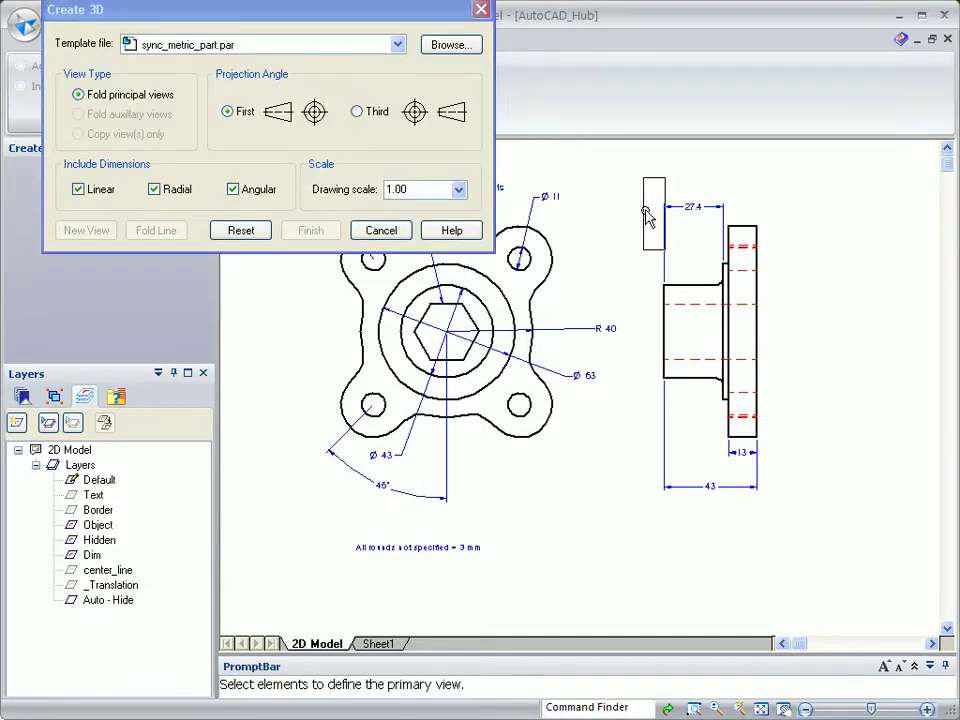
{"action": "left_click_drag", "start_coordinate": [778, 547], "coordinate": [780, 549]}
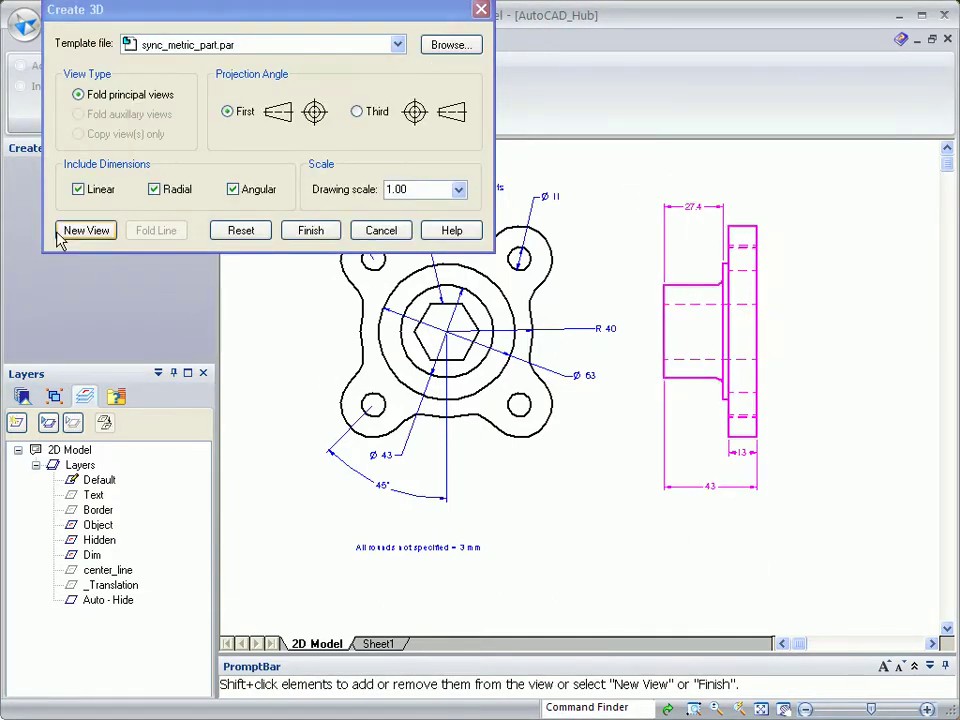
{"action": "left_click", "coordinate": [62, 232]}
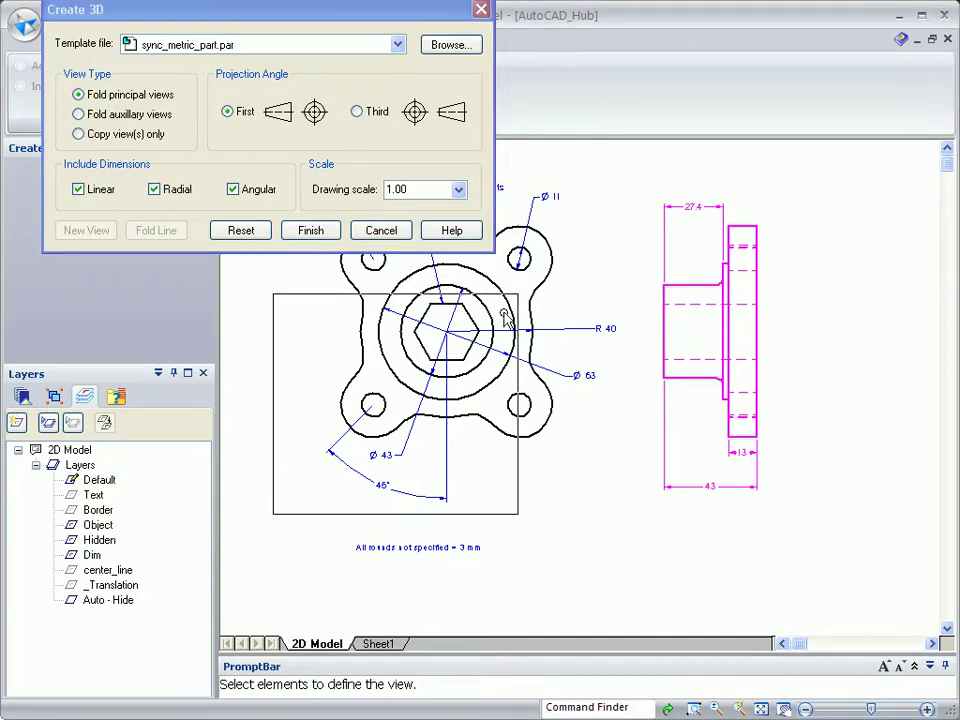
{"action": "left_click_drag", "start_coordinate": [639, 160], "coordinate": [639, 161]}
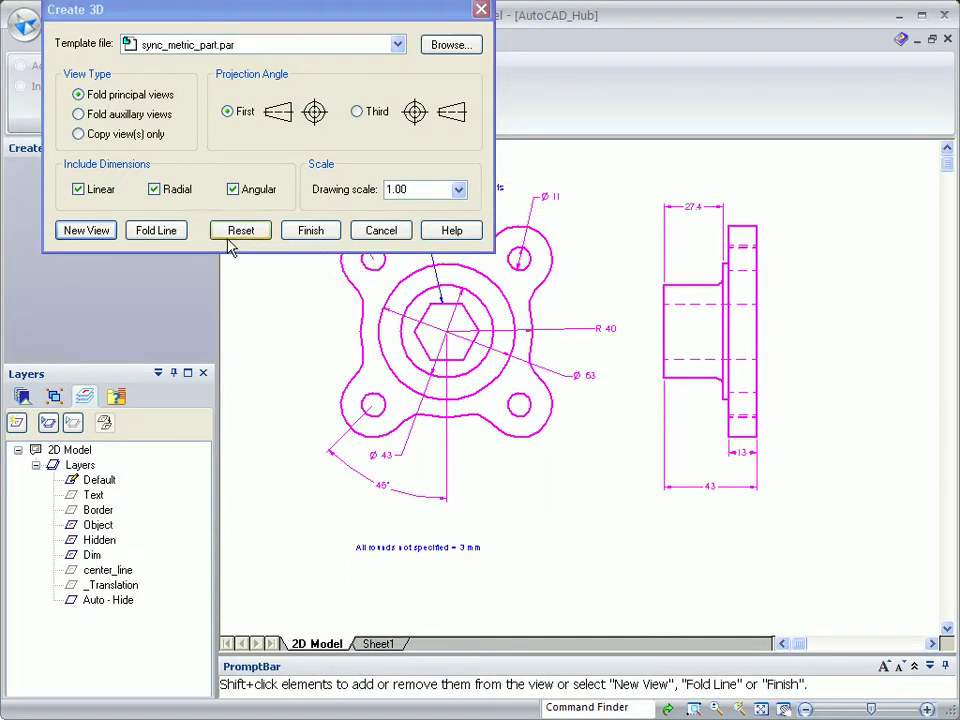
Define a vertical fold line from the front view's center to the bottom of the 43 mm circle, and generate the 3D sketches
{"action": "left_click", "coordinate": [148, 233]}
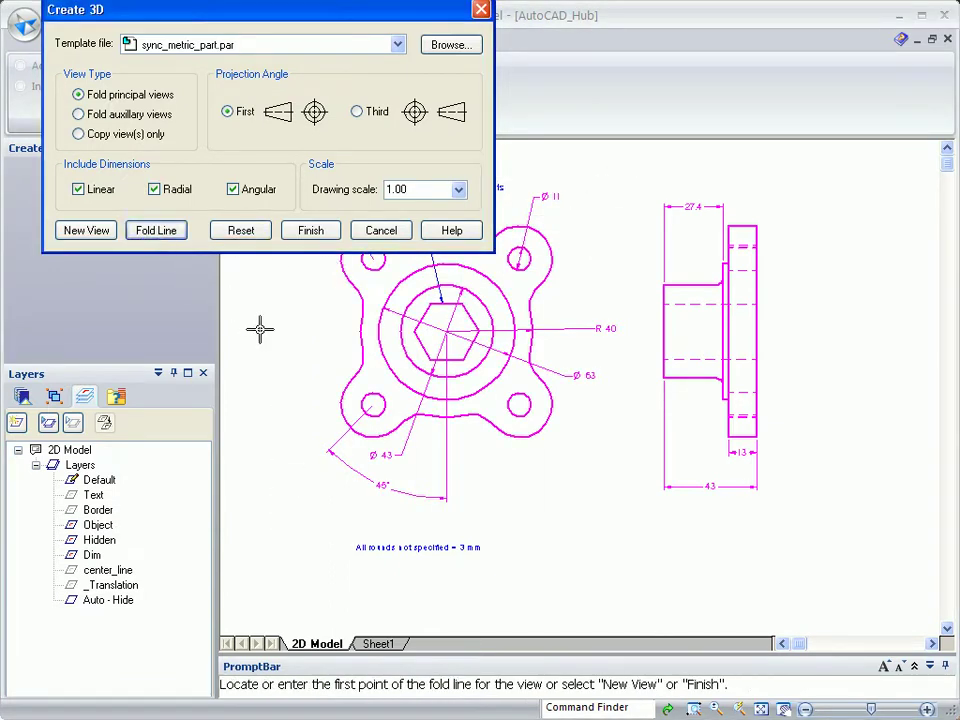
{"action": "left_click", "coordinate": [445, 331]}
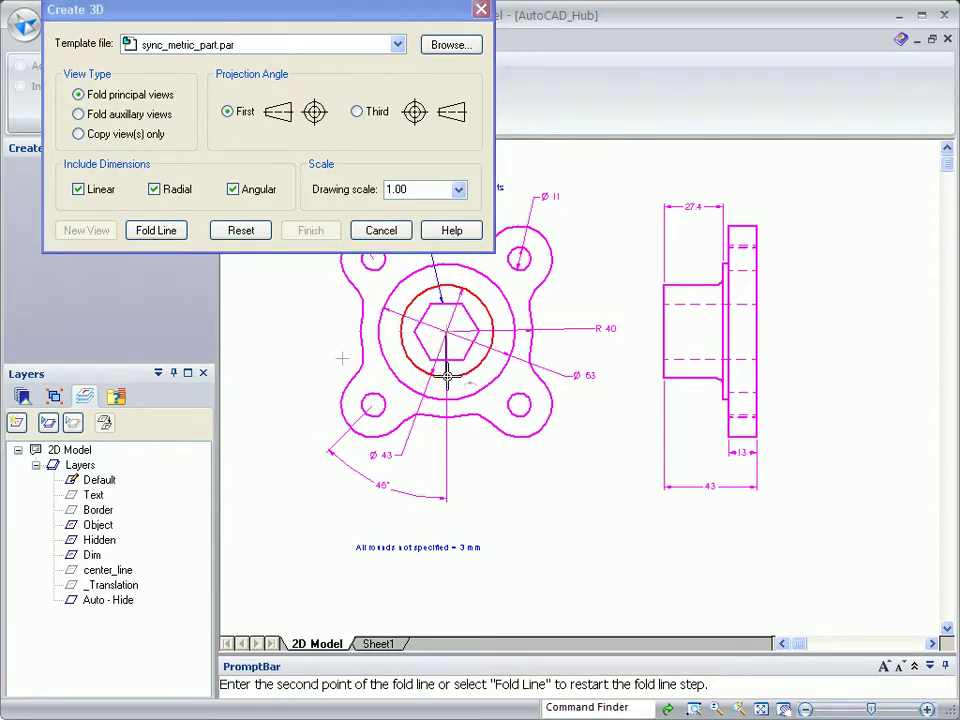
{"action": "left_click", "coordinate": [447, 376]}
{"action": "left_click", "coordinate": [311, 231]}
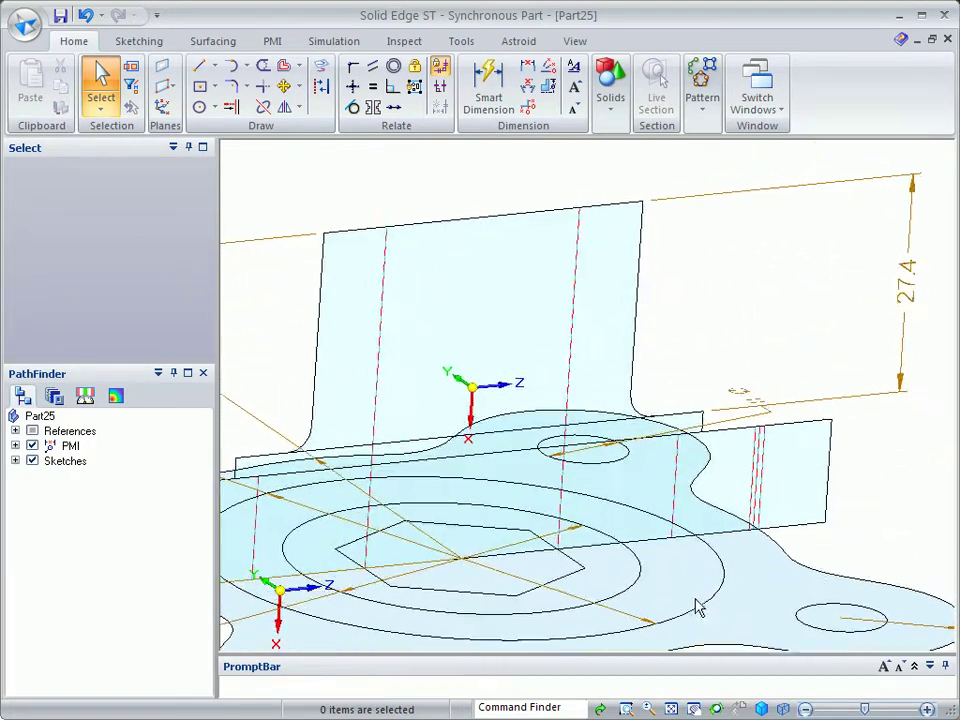
Extrude the ring between the hexagon and the 43 mm circle up to the top corner of the side-view sketch
{"action": "left_click", "coordinate": [613, 598]}
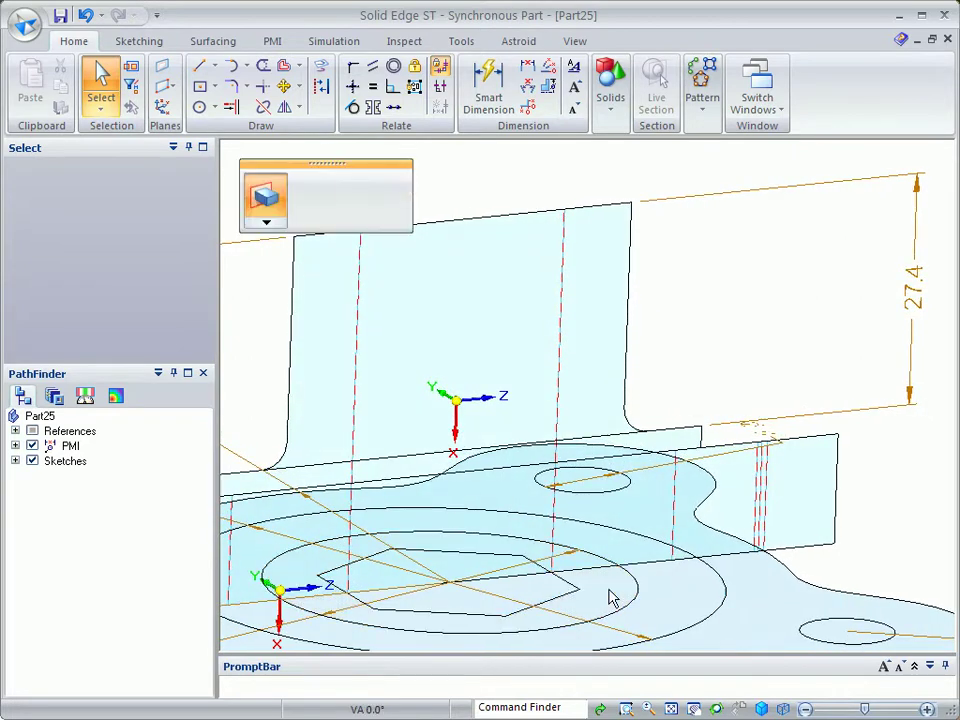
{"action": "left_click", "coordinate": [608, 590]}
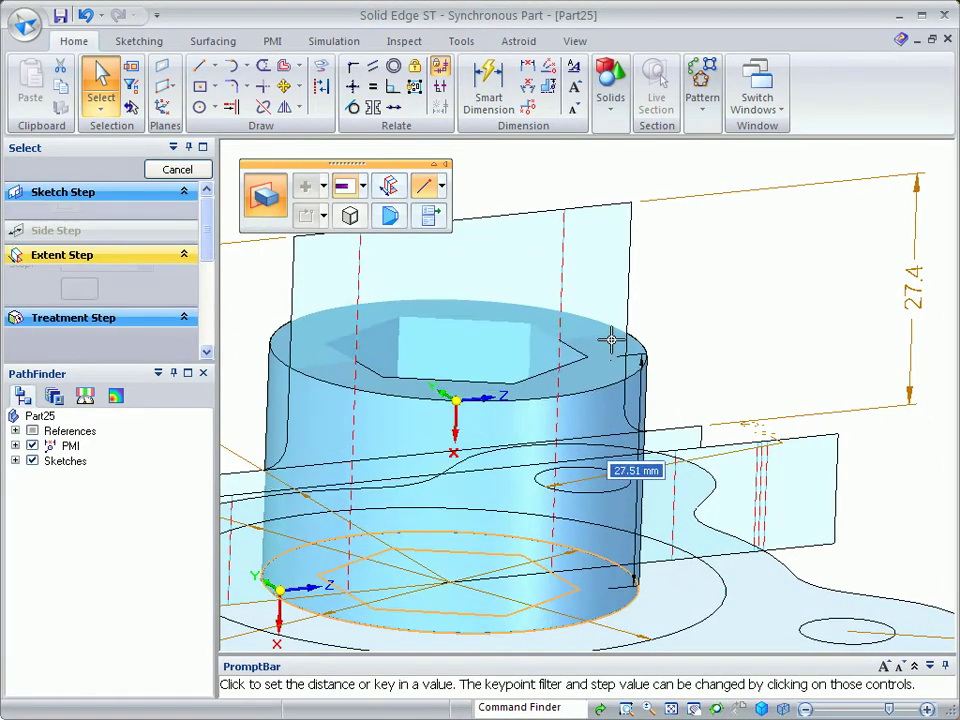
{"action": "left_click", "coordinate": [633, 205]}
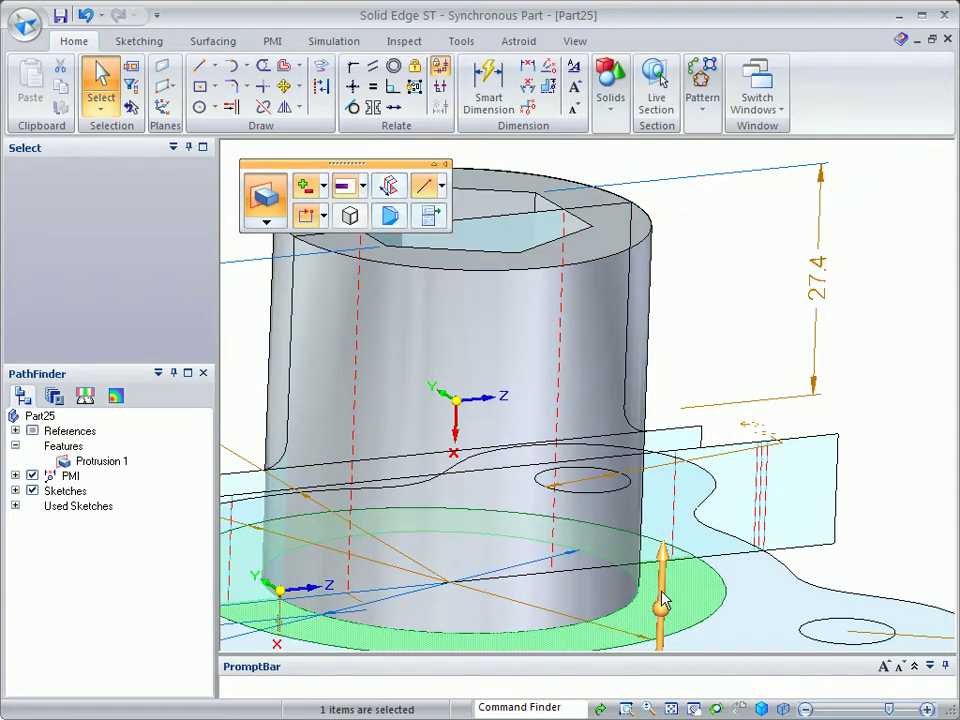
Extrude the 63 mm ring and the surrounding flange region up to their matching corners in the side-view sketch
{"action": "left_click", "coordinate": [661, 603]}
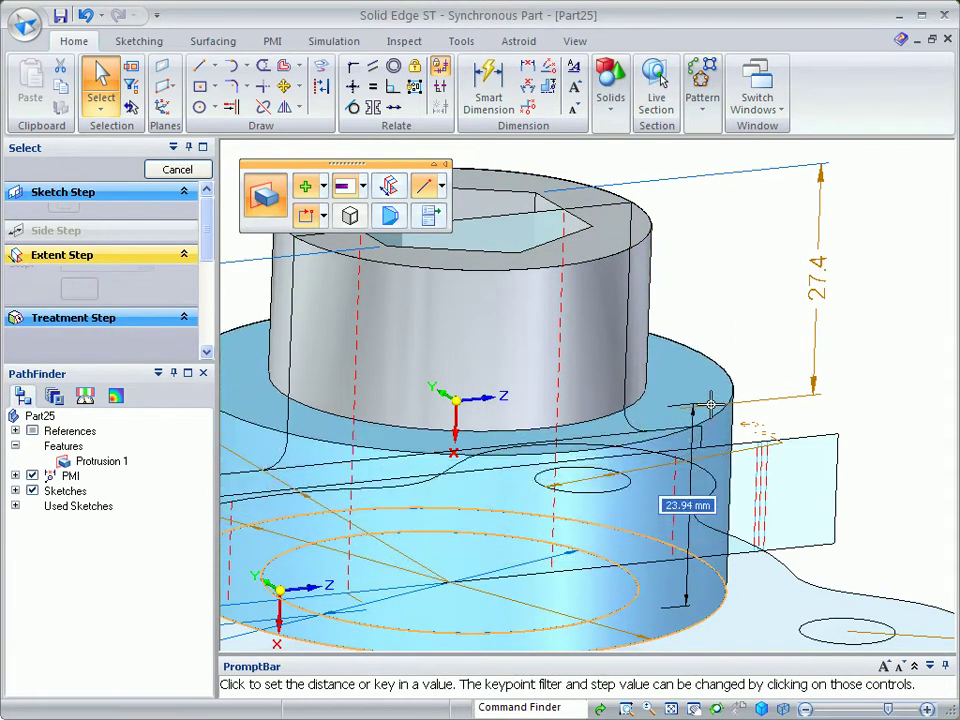
{"action": "left_click", "coordinate": [706, 436]}
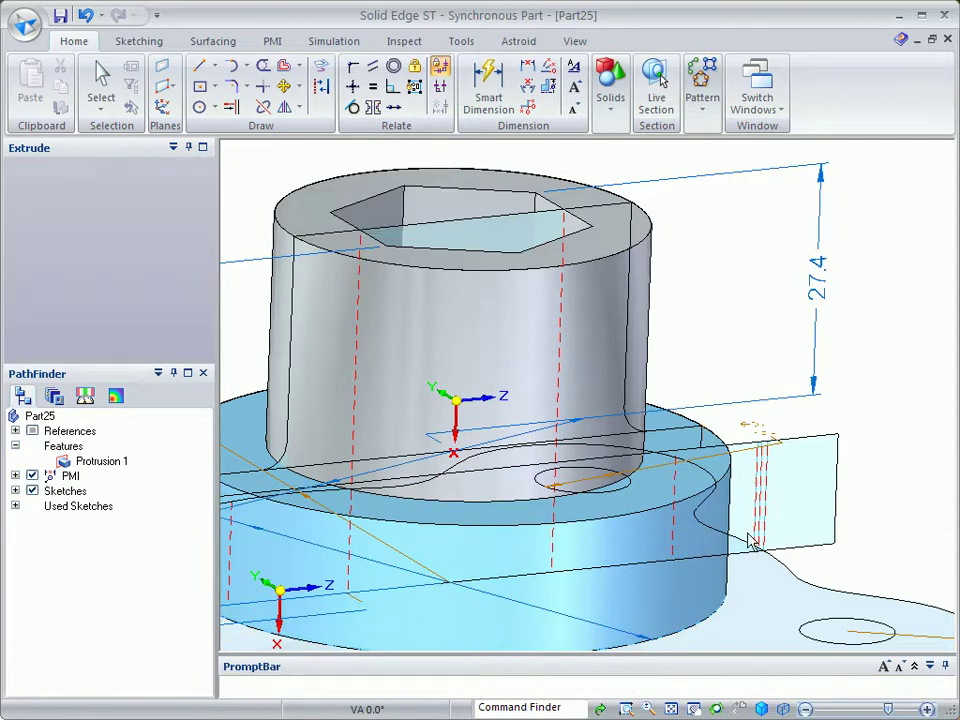
{"action": "left_click", "coordinate": [754, 600]}
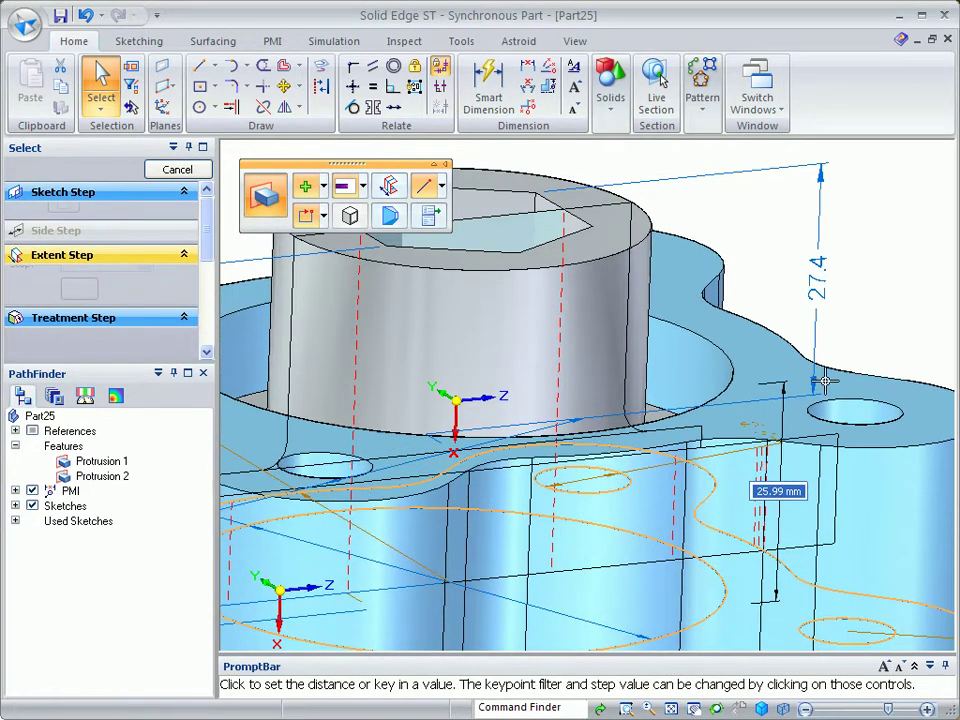
{"action": "left_click", "coordinate": [840, 433]}
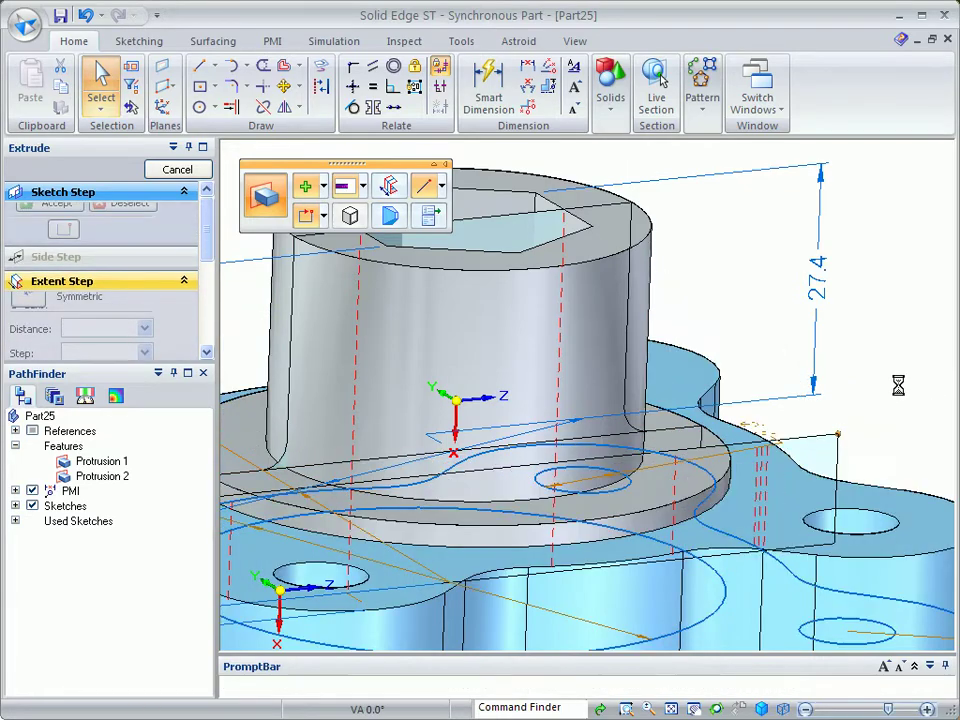
Round the bottom edge of the hub cylinder where it meets the 63 mm ring with a 3 mm radius
{"action": "key", "text": "ctrl+i"}
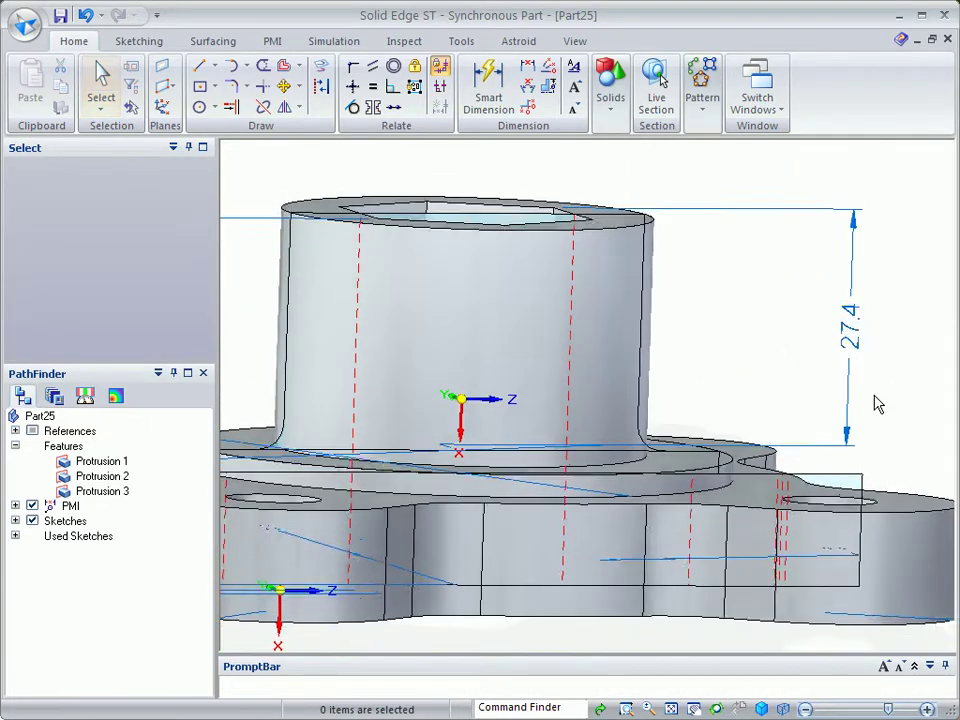
{"action": "left_click", "coordinate": [612, 110]}
{"action": "left_click", "coordinate": [735, 165]}
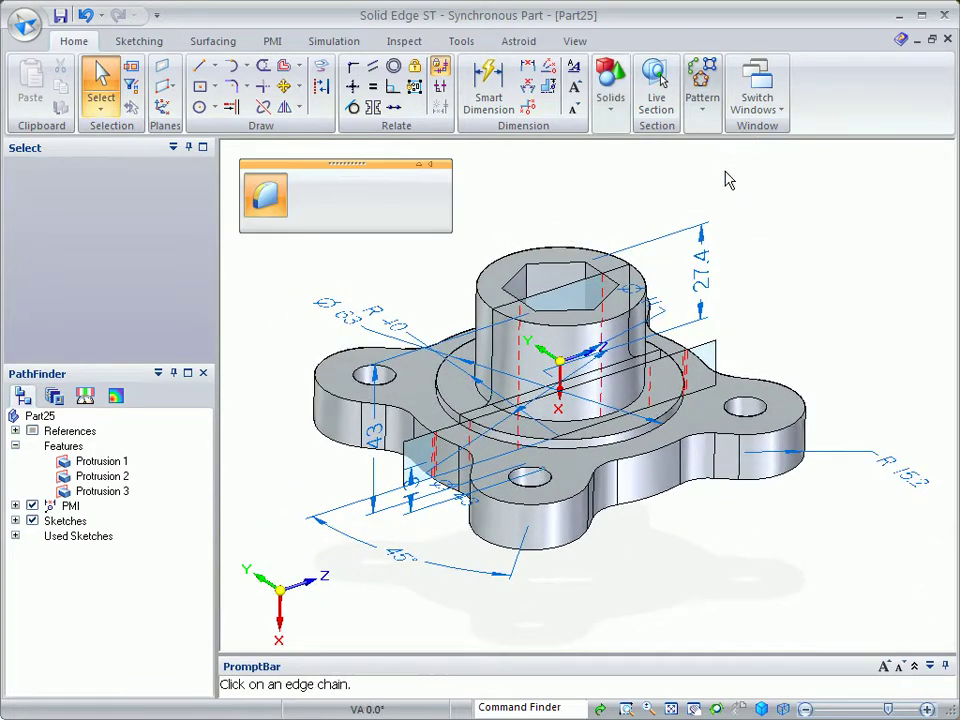
{"action": "left_click", "coordinate": [638, 403]}
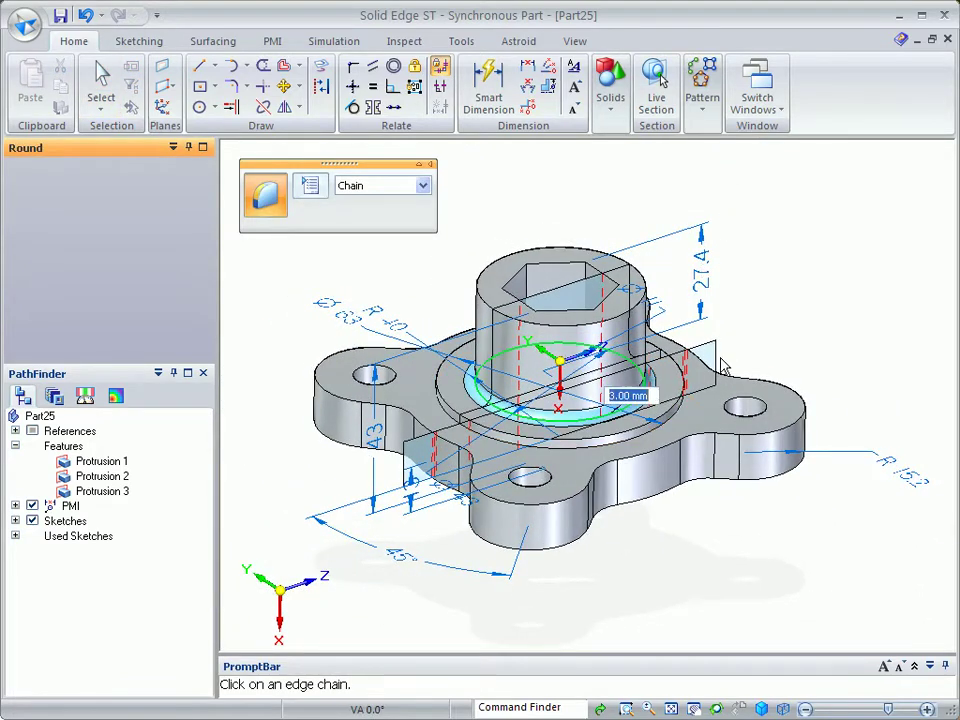
{"action": "right_click", "coordinate": [827, 306]}
{"action": "right_click", "coordinate": [822, 300]}
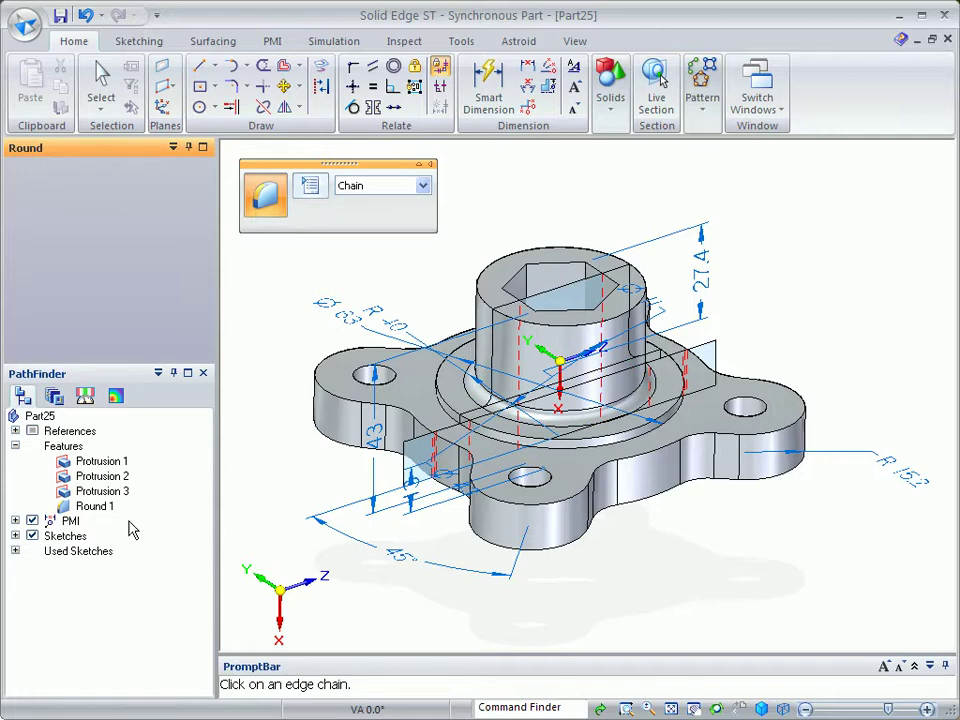
Hide all sketches and display the 45 Deg Plane among the reference planes
{"action": "left_click", "coordinate": [32, 536]}
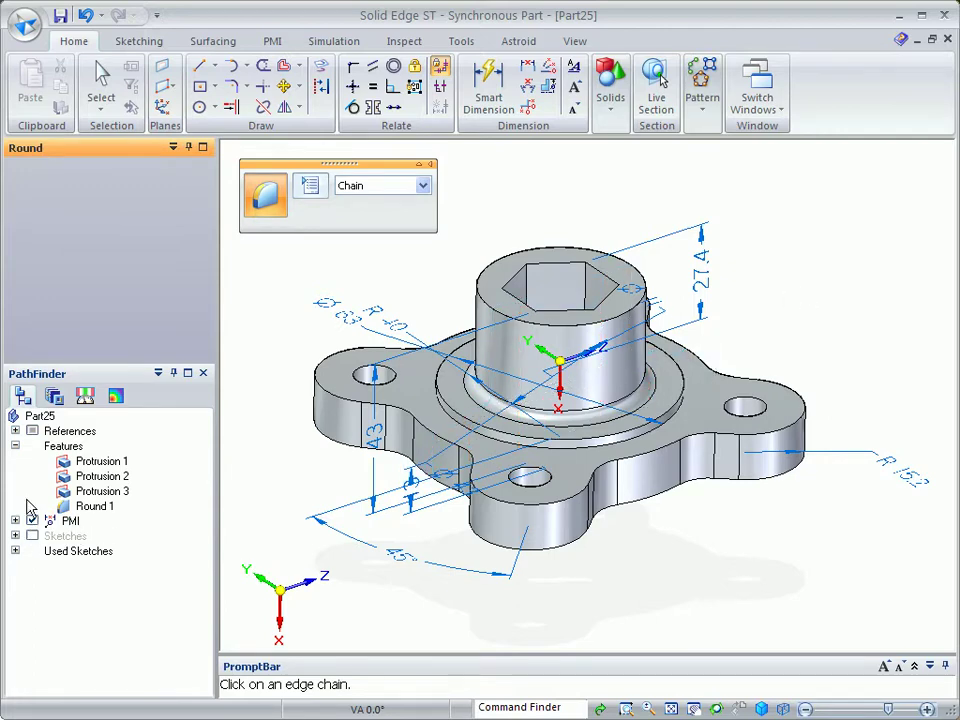
{"action": "left_click", "coordinate": [15, 431]}
{"action": "left_click", "coordinate": [30, 446]}
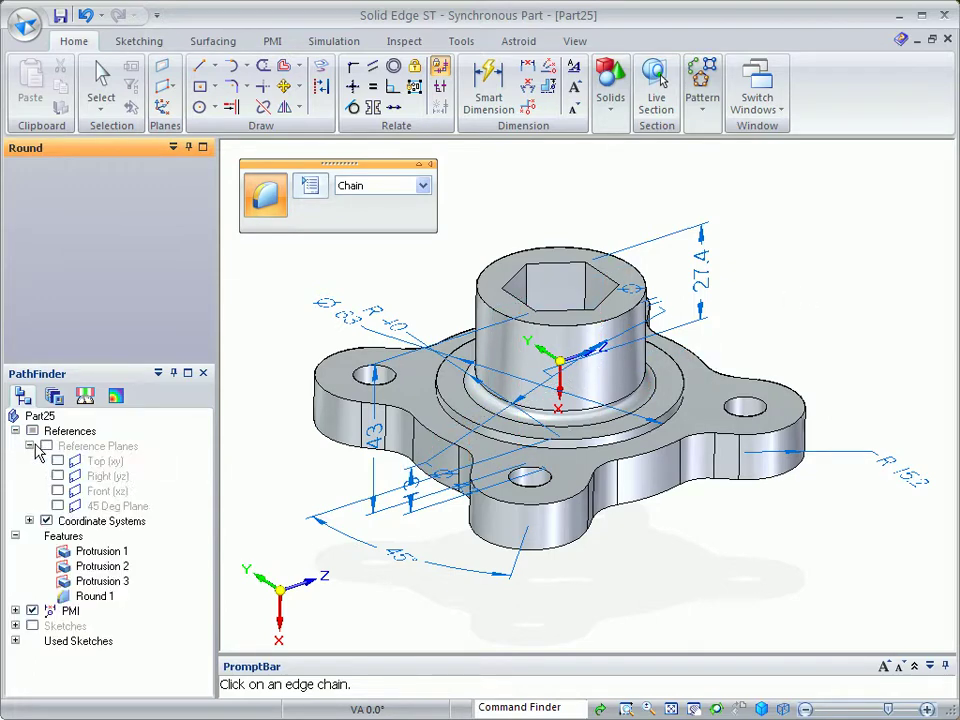
{"action": "left_click", "coordinate": [58, 506]}
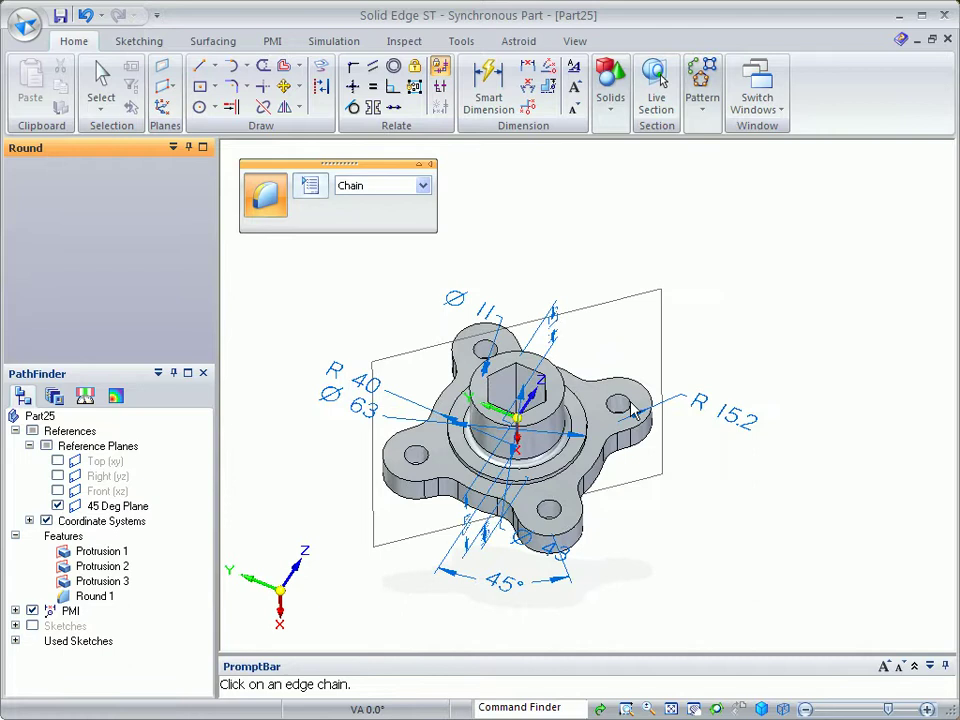
Move one flange mounting hole 12 mm outward so its lobe and the symmetric ones follow, and hide the 45 Deg Plane
{"action": "left_click", "coordinate": [101, 84]}
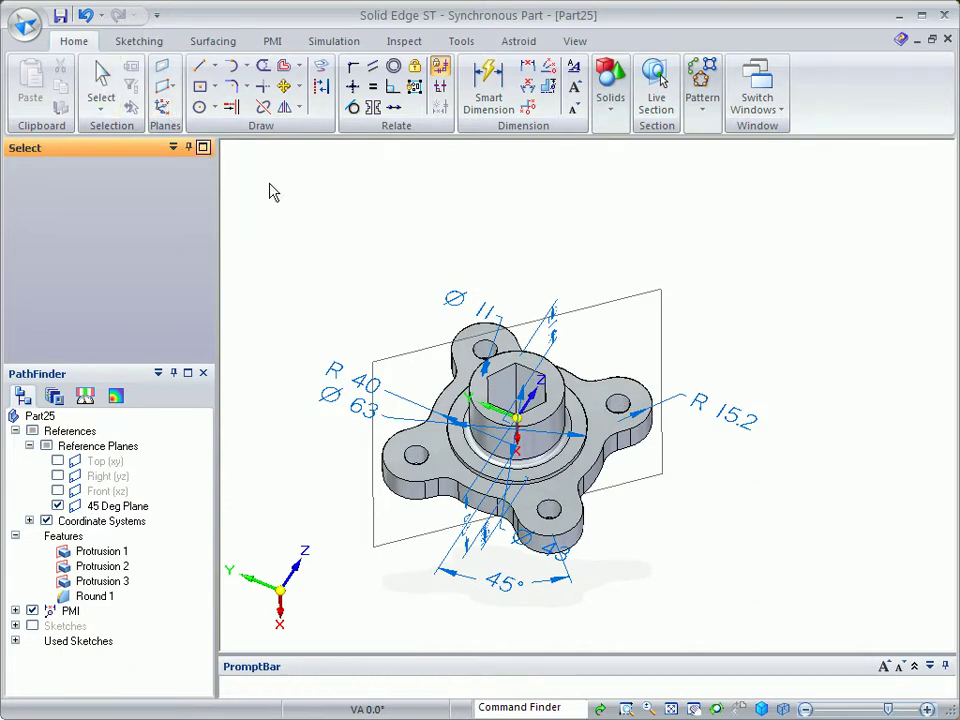
{"action": "right_click", "coordinate": [625, 415]}
{"action": "left_click", "coordinate": [707, 422]}
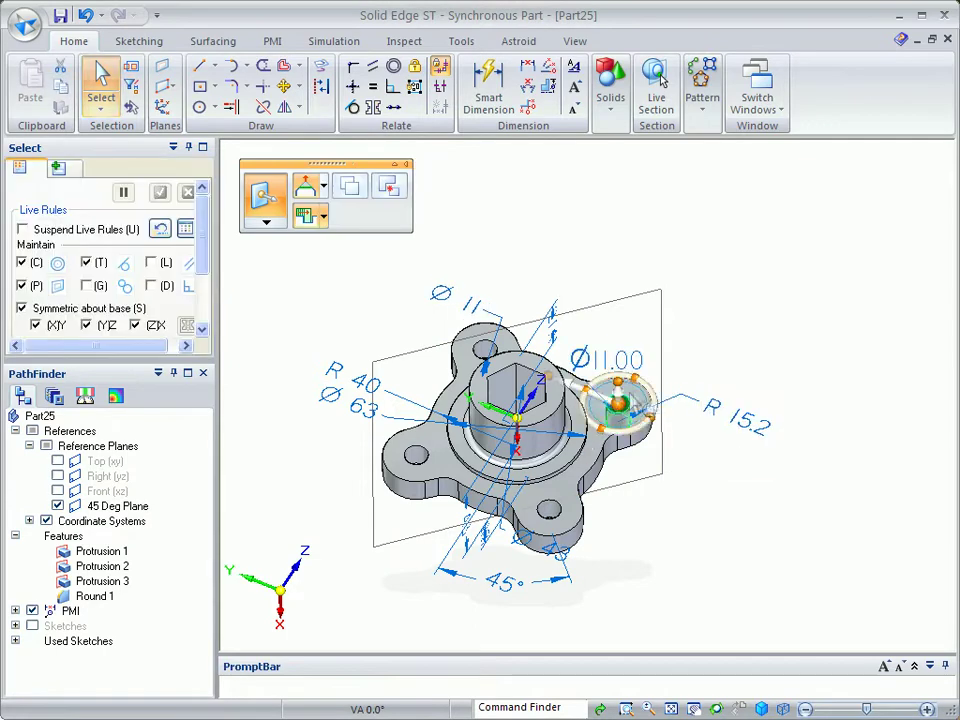
{"action": "left_click", "coordinate": [618, 404]}
{"action": "left_click", "coordinate": [626, 325]}
{"action": "left_click", "coordinate": [633, 322]}
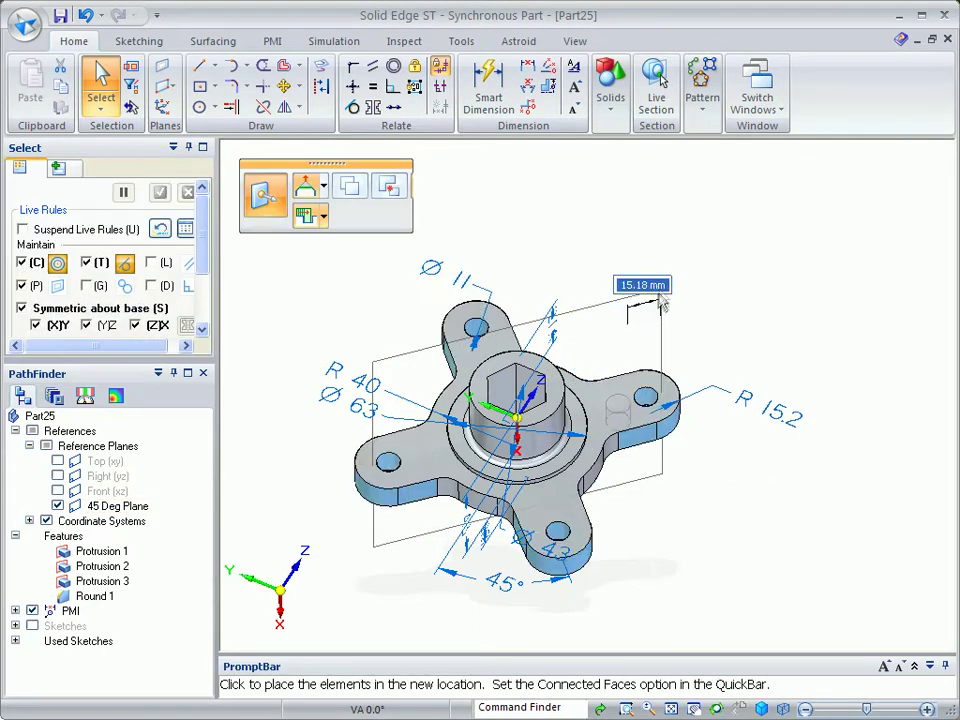
{"action": "type", "text": "12"}
{"action": "key", "text": "Return"}
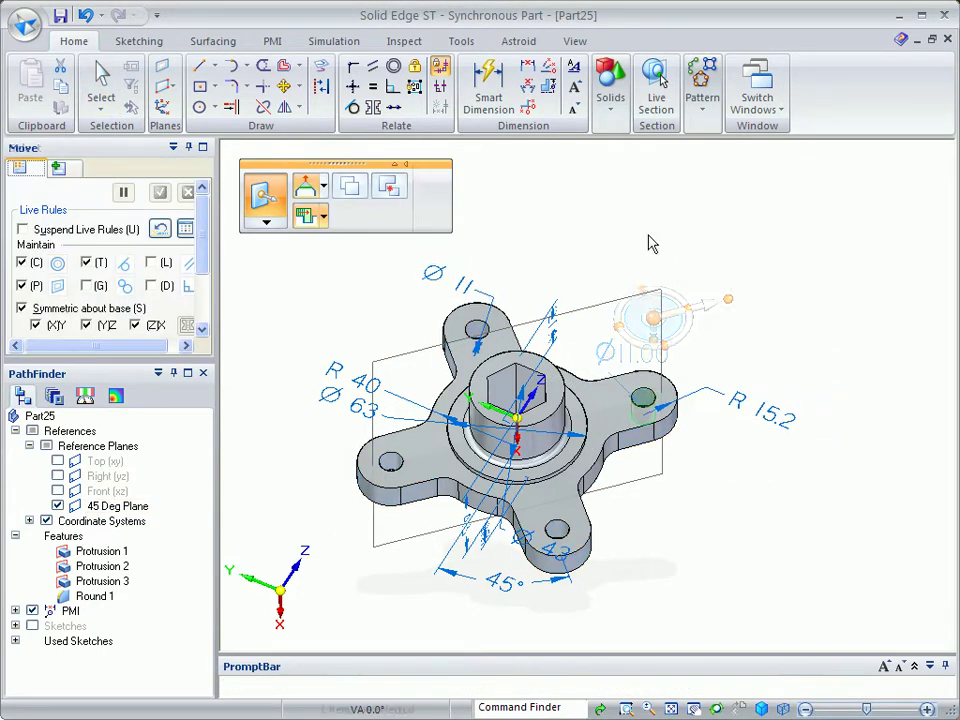
{"action": "left_click", "coordinate": [58, 506]}
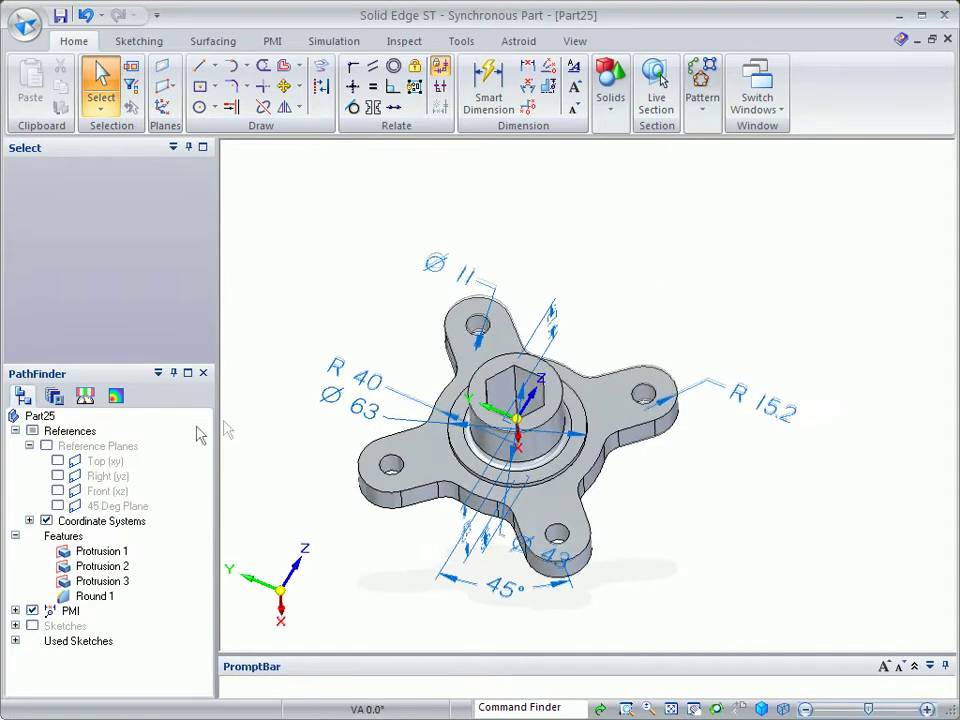
Change the flange body's radius dimension to 46 mm
{"action": "left_click", "coordinate": [360, 350]}
{"action": "left_click", "coordinate": [343, 335]}
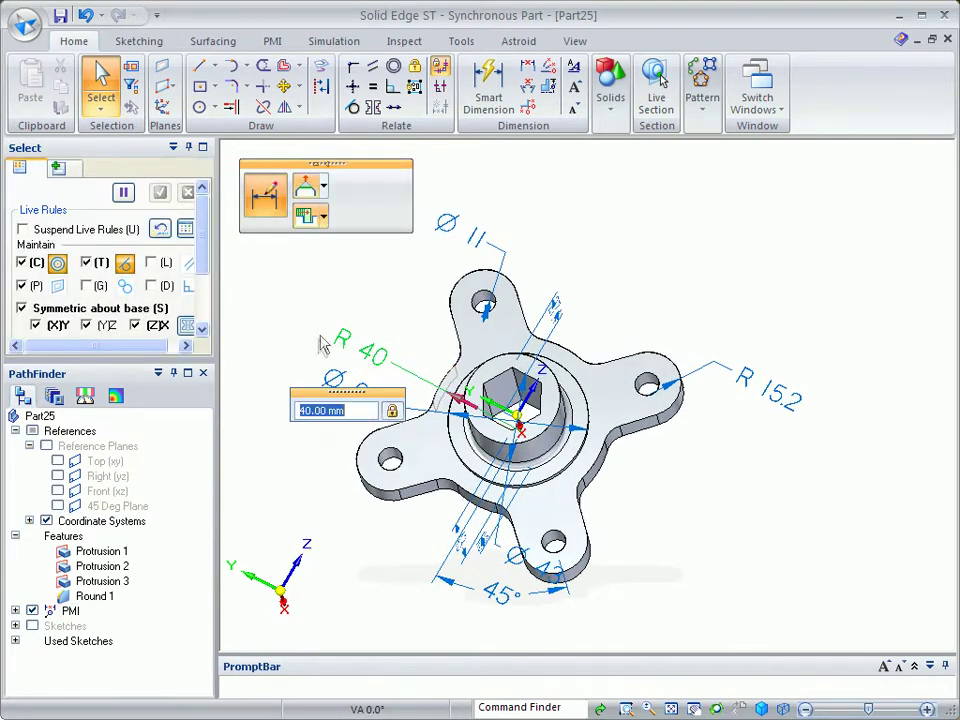
{"action": "scroll", "coordinate": [306, 360], "scroll_direction": "up", "scroll_amount": 5}
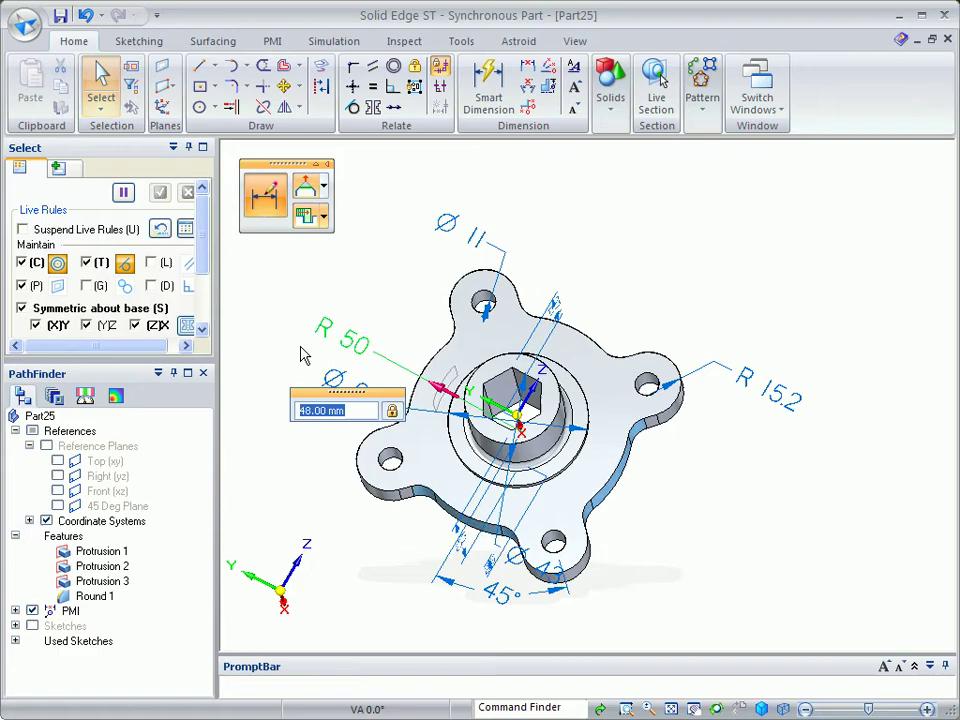
{"action": "scroll", "coordinate": [305, 355], "scroll_direction": "down", "scroll_amount": 2}
{"action": "left_click", "coordinate": [294, 298]}
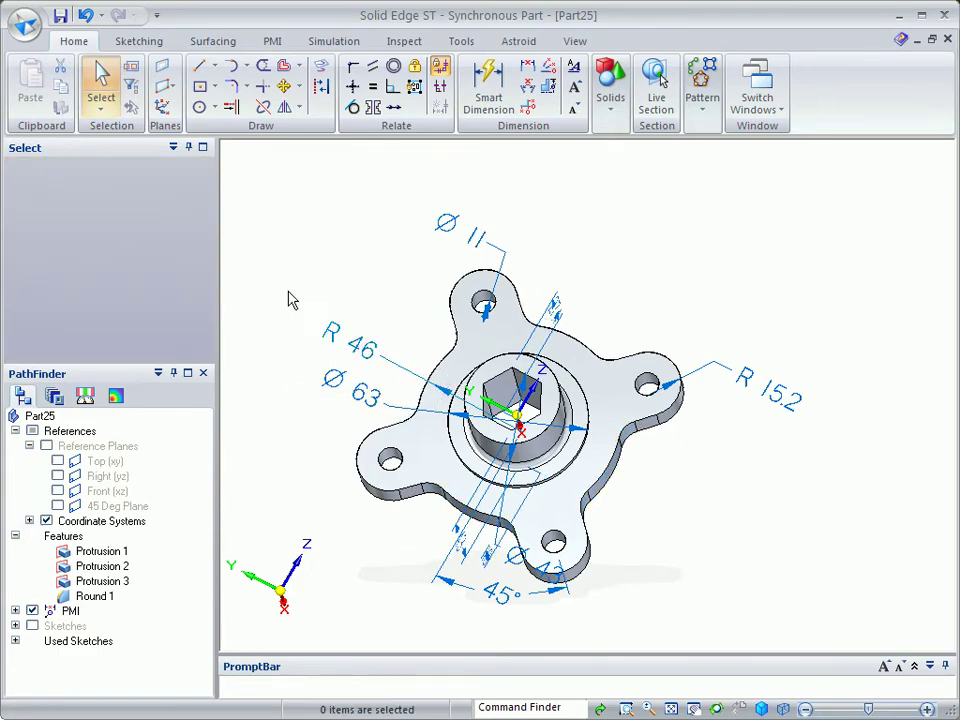
Set the 27.4 mm hub height dimension to 30 mm and lock it
{"action": "middle_click_drag", "start_coordinate": [429, 266], "coordinate": [718, 318]}
{"action": "scroll", "coordinate": [715, 322], "scroll_direction": "up", "scroll_amount": 5}
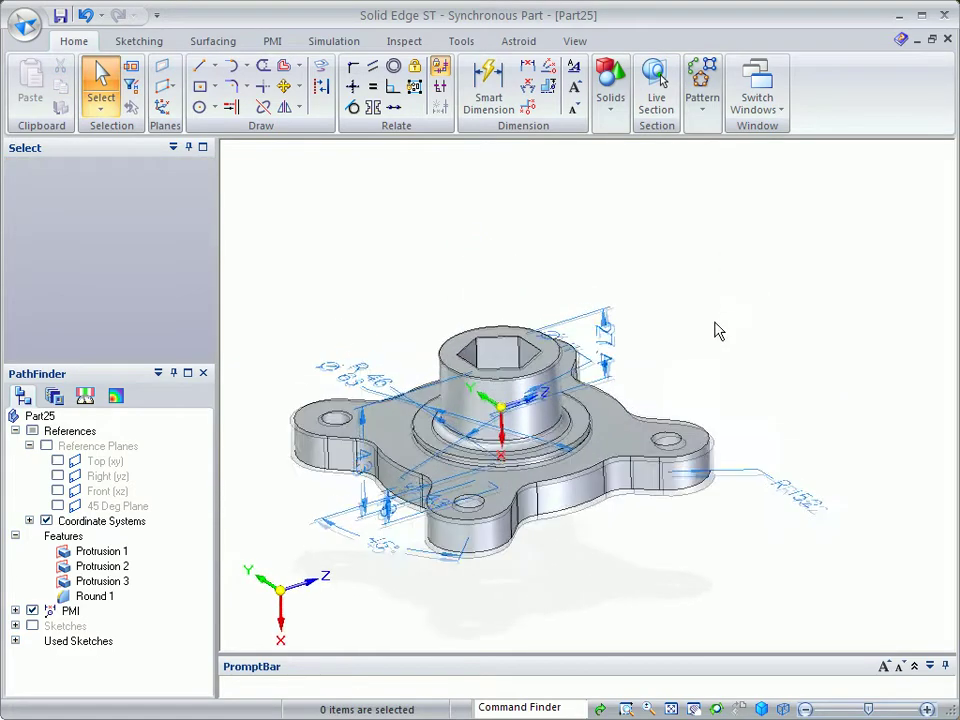
{"action": "left_click", "coordinate": [695, 367]}
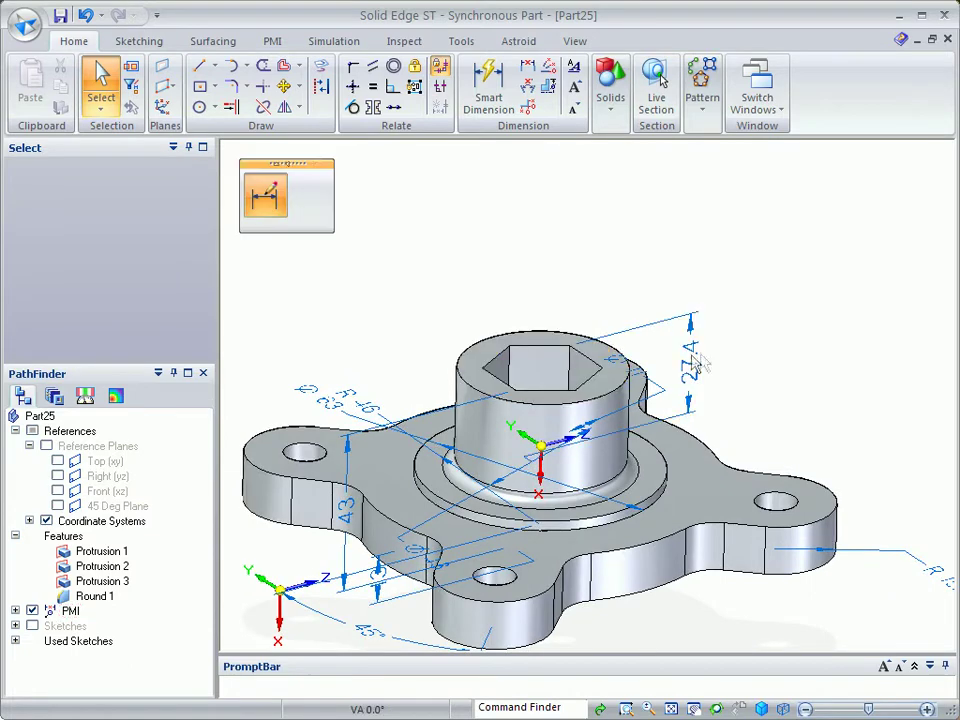
{"action": "scroll", "coordinate": [767, 384], "scroll_direction": "up", "scroll_amount": 4}
{"action": "scroll", "coordinate": [767, 372], "scroll_direction": "up", "scroll_amount": 4}
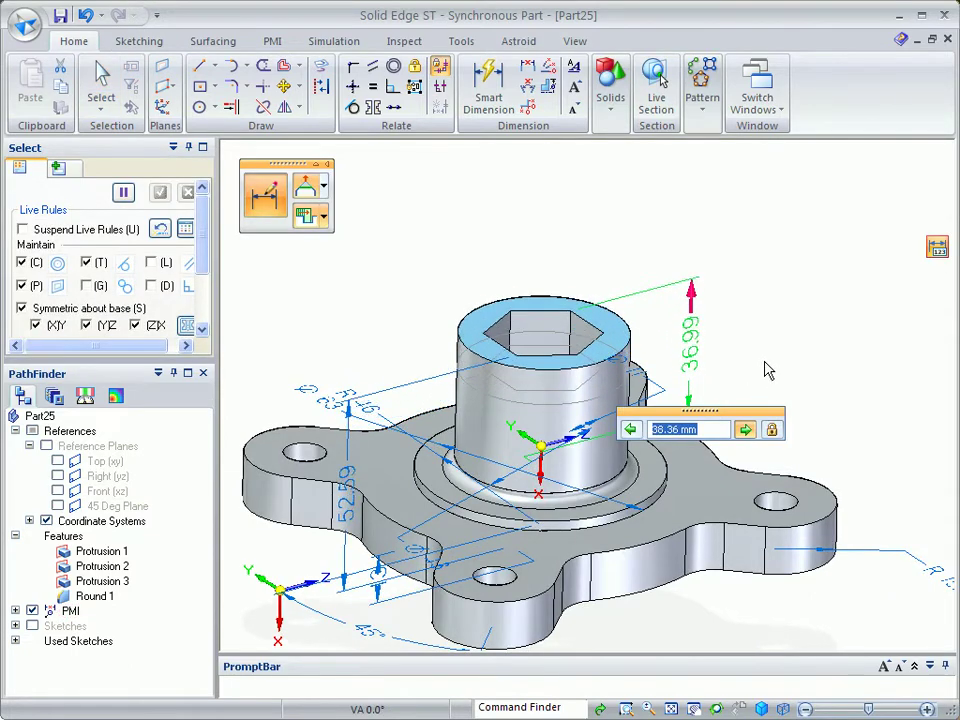
{"action": "type", "text": "30"}
{"action": "key", "text": "Return"}
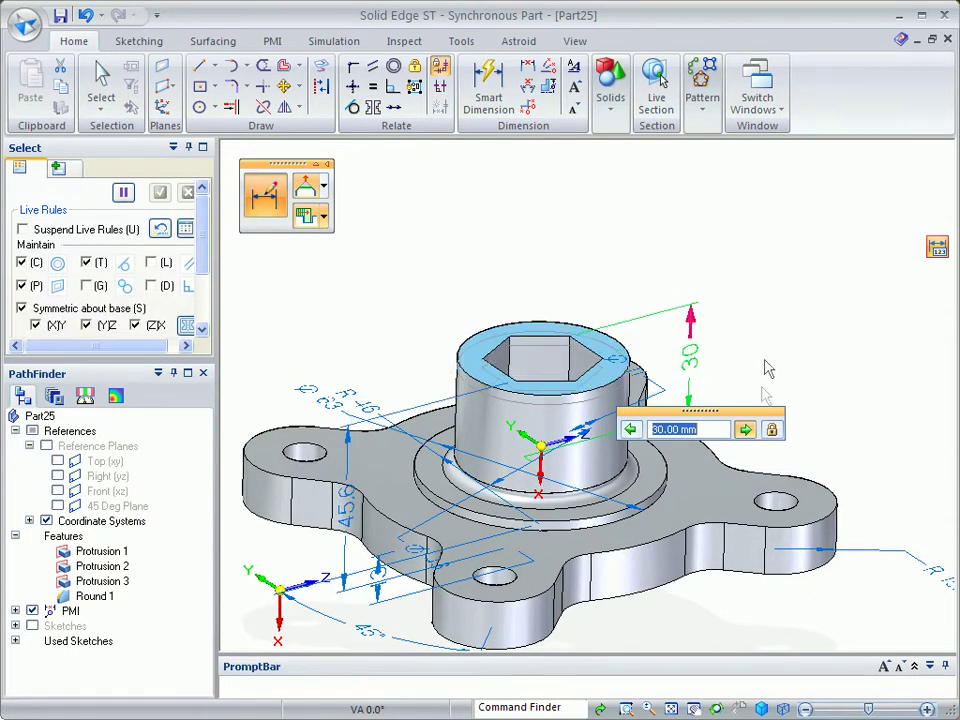
{"action": "key", "text": "Escape"}
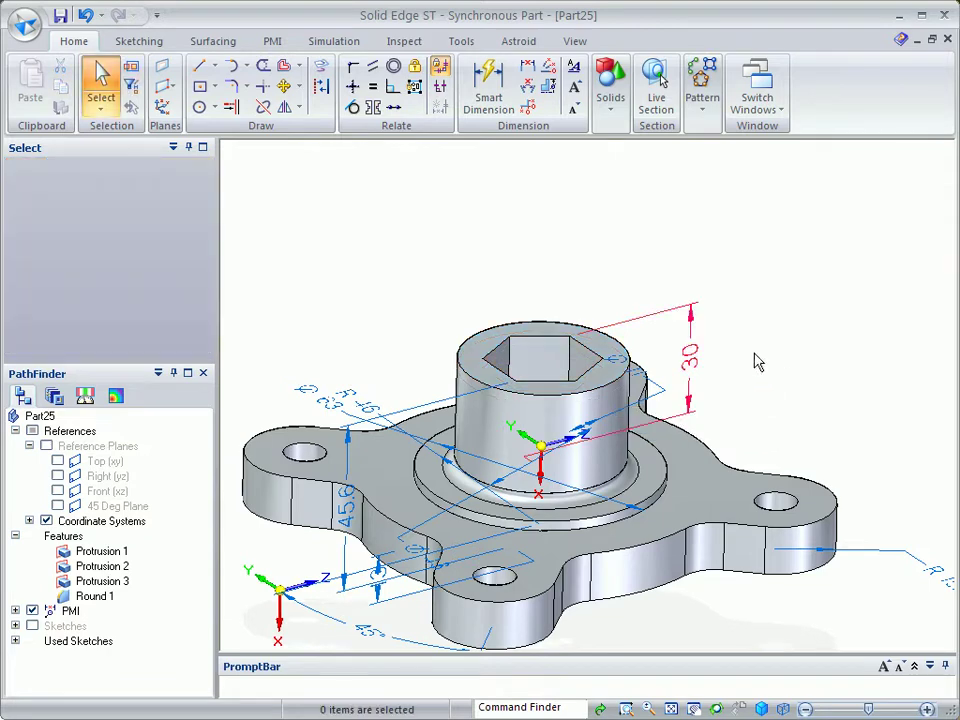
Move the hub's top face up to about 64 mm overall height, and lower the ring's top face to bring it to about 58 mm
{"action": "left_click", "coordinate": [490, 345]}
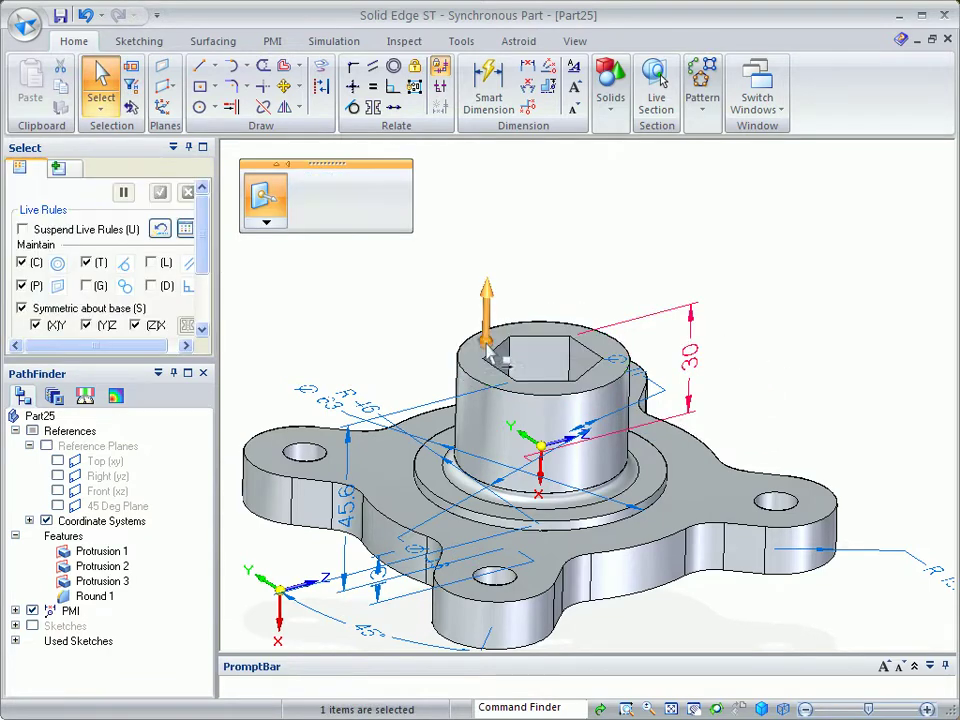
{"action": "left_click", "coordinate": [482, 318]}
{"action": "left_click", "coordinate": [414, 279]}
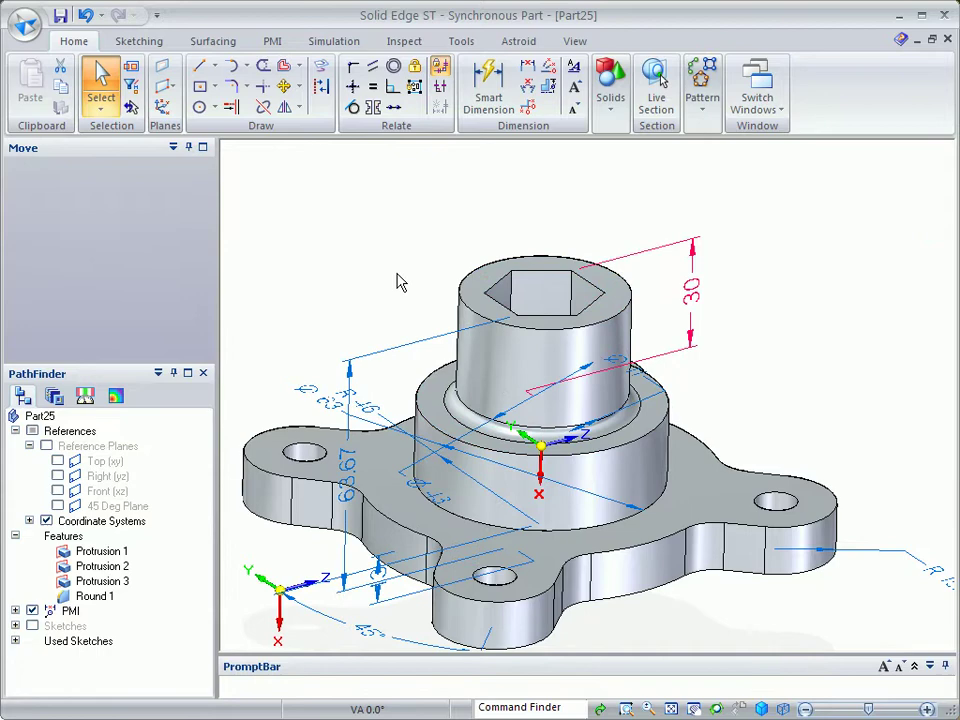
{"action": "left_click", "coordinate": [430, 384]}
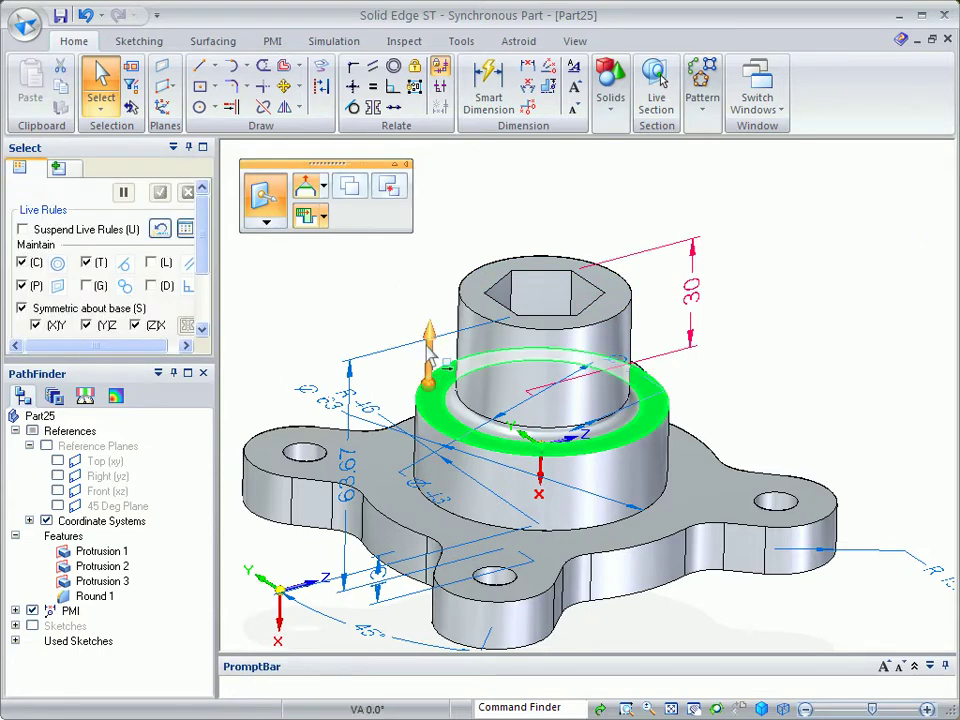
{"action": "left_click", "coordinate": [430, 352]}
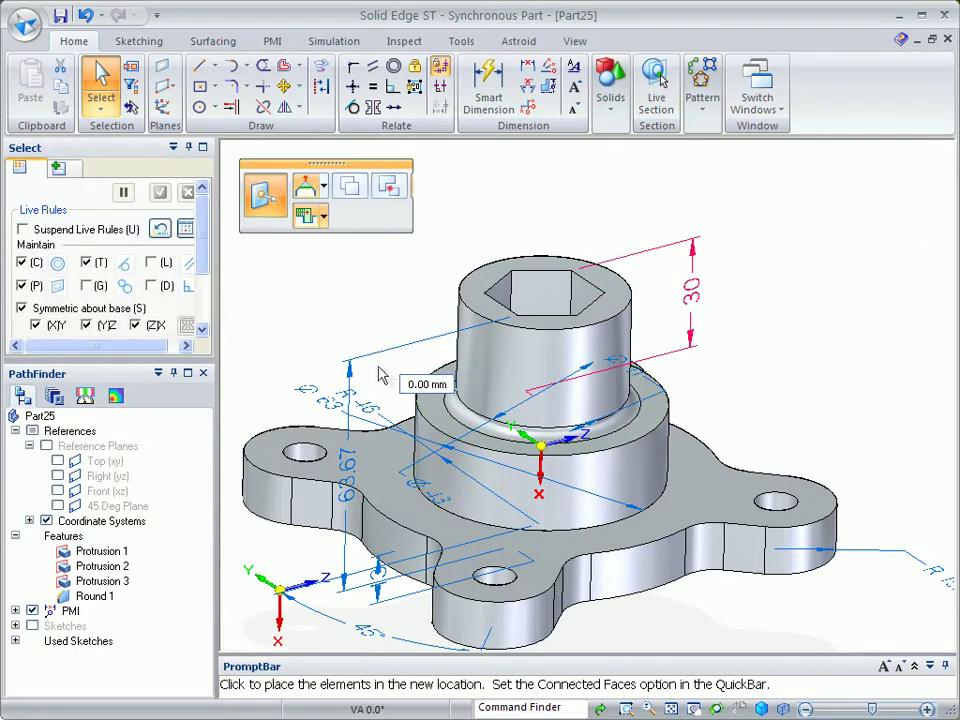
{"action": "left_click", "coordinate": [260, 399]}
{"action": "key", "text": "Escape"}
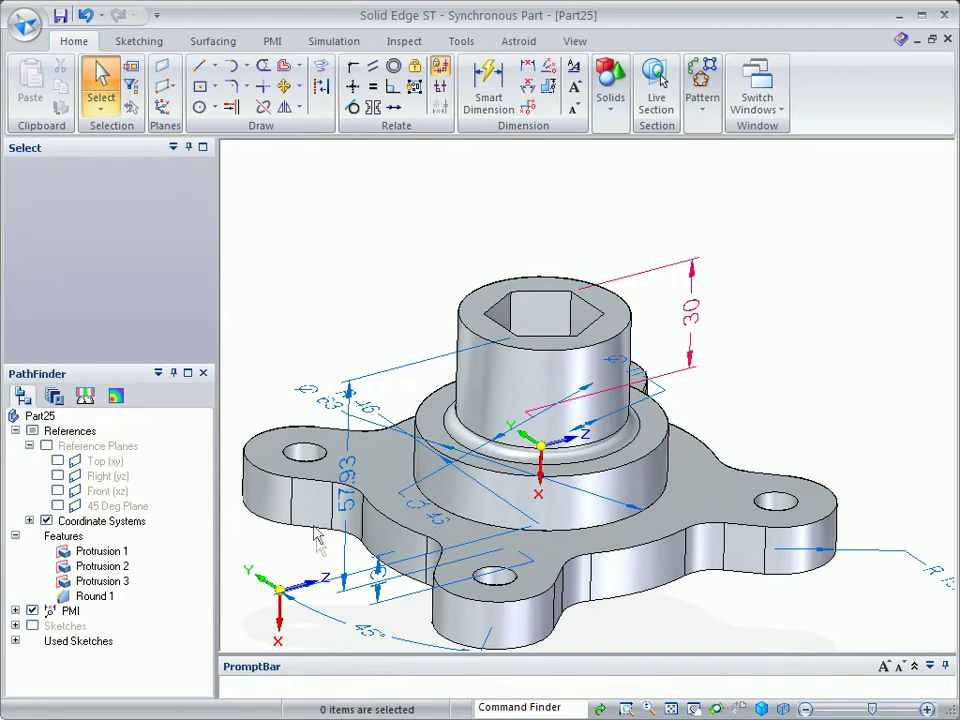
Set the flange thickness to 15 mm by moving its bottom face, and set the part's overall height to 50 mm
{"action": "left_click", "coordinate": [375, 567]}
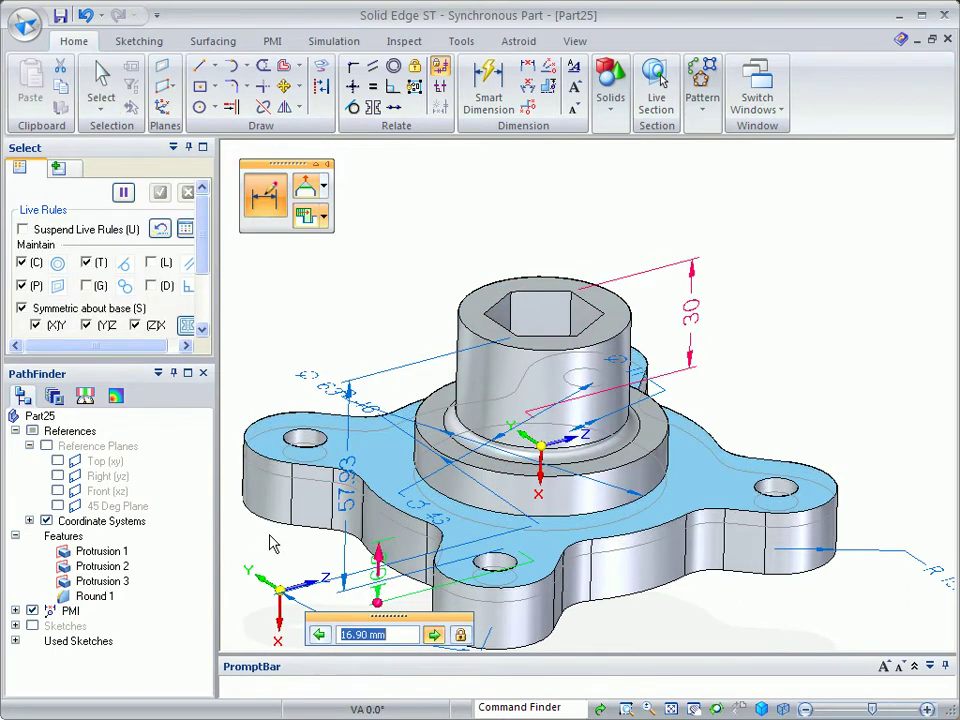
{"action": "left_click", "coordinate": [326, 639]}
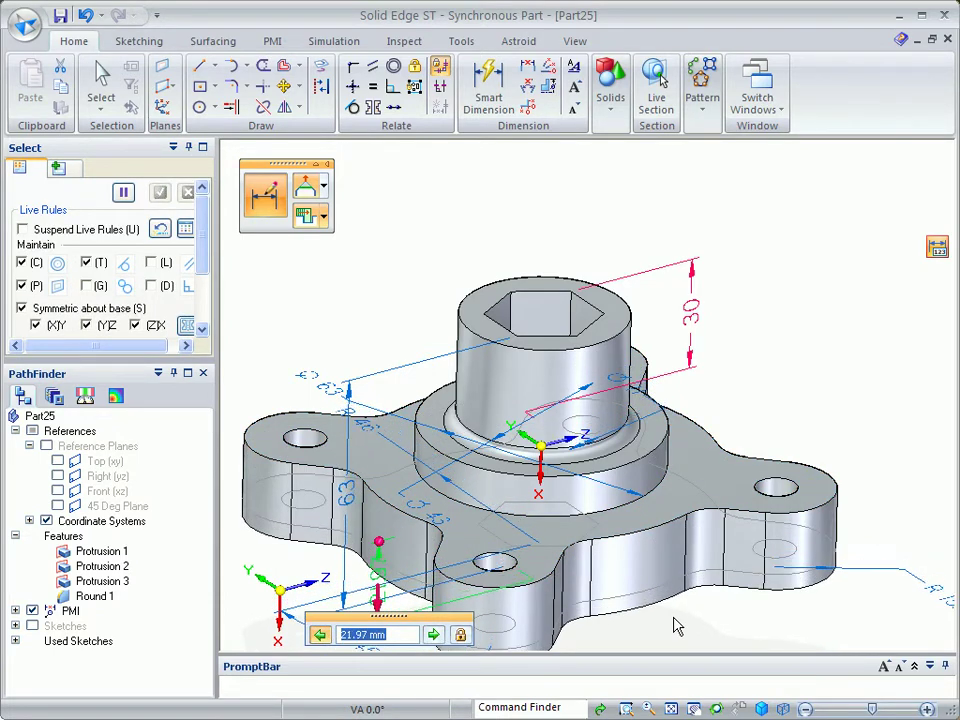
{"action": "type", "text": "1"}
{"action": "key", "text": "Return"}
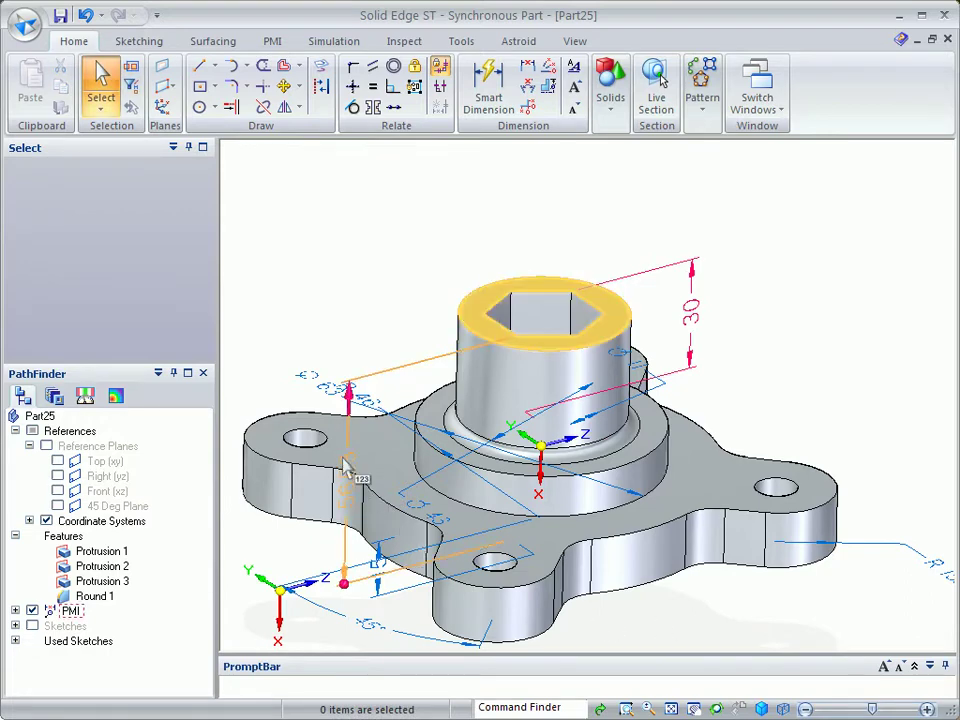
{"action": "left_click", "coordinate": [363, 487]}
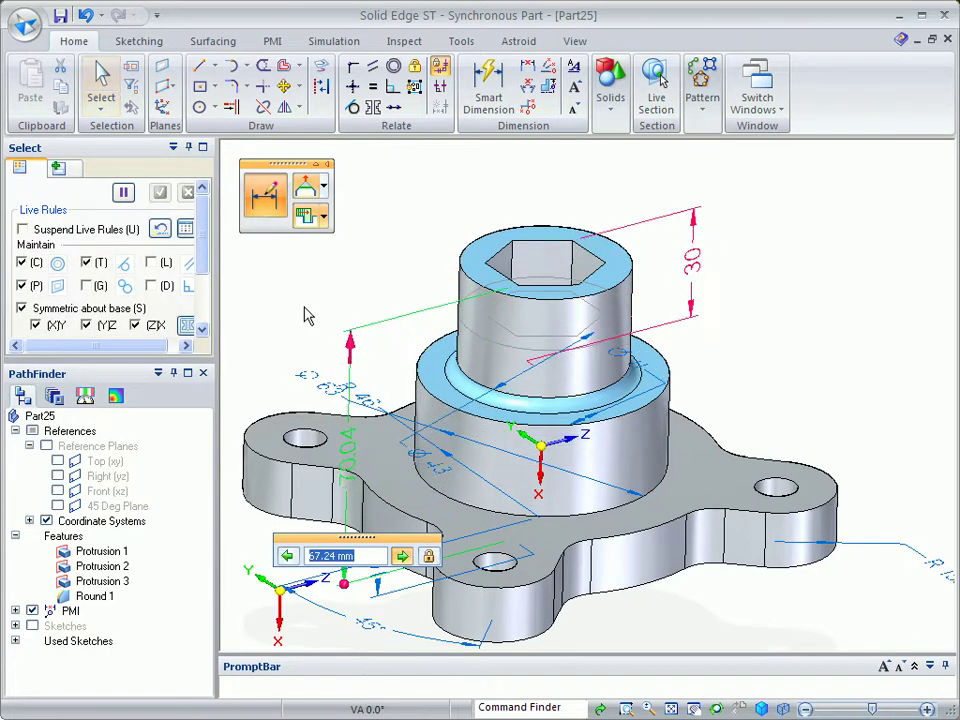
{"action": "key", "text": "Return"}
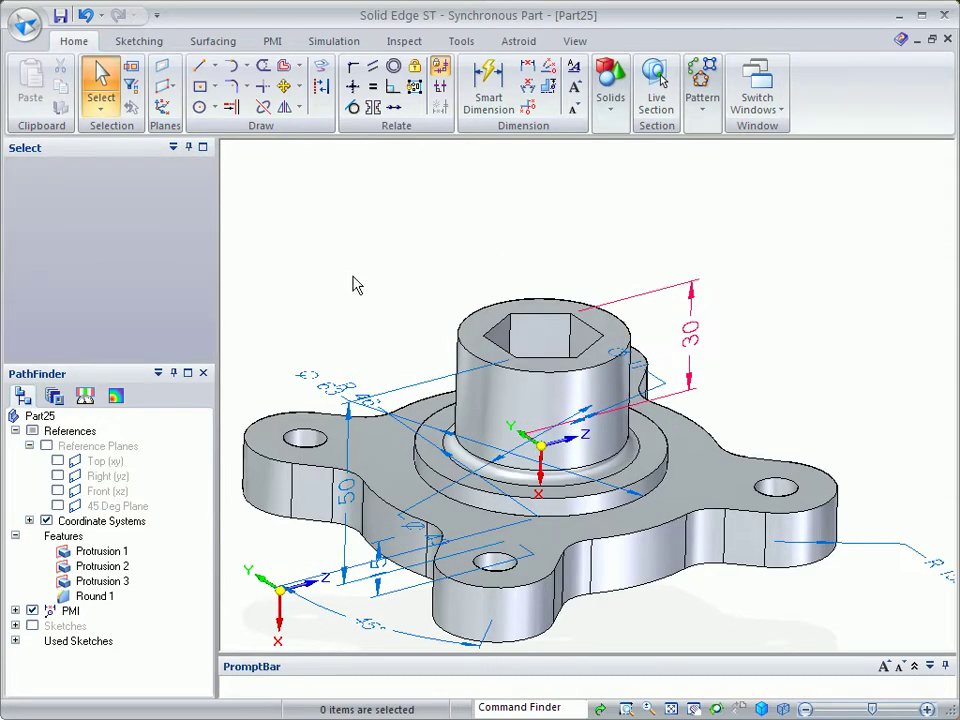
Reposition the 43 mm hub diameter dimension to the open area outside the flange
{"action": "middle_click_drag", "start_coordinate": [364, 298], "coordinate": [529, 512]}
{"action": "left_click", "coordinate": [529, 513]}
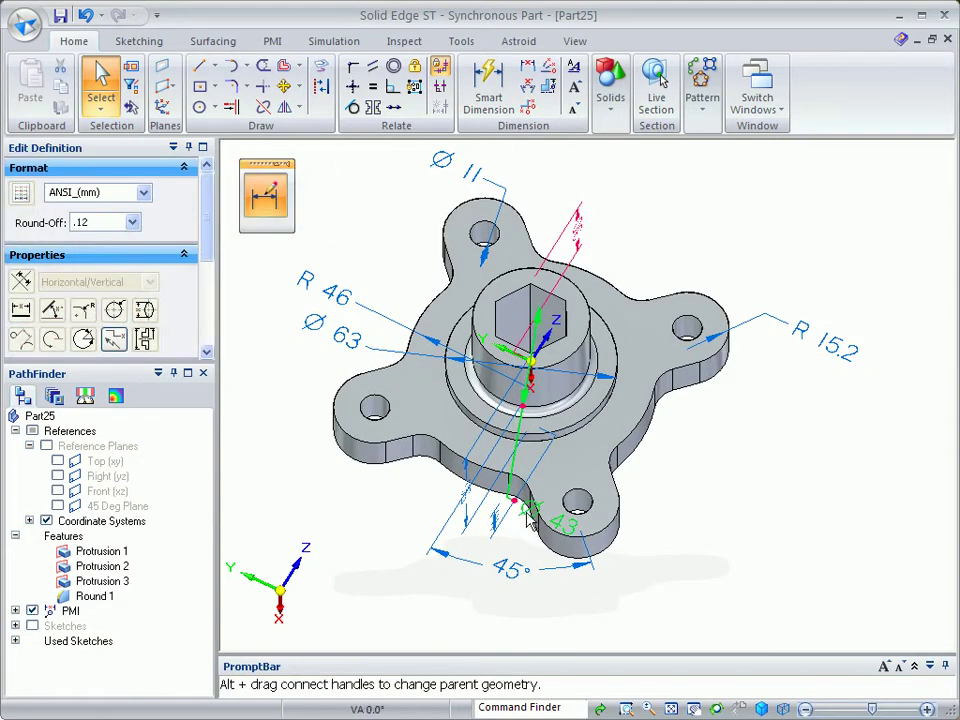
{"action": "left_click_drag", "start_coordinate": [529, 513], "coordinate": [690, 482]}
Lock the 43 mm hub diameter and the 63 mm ring diameter dimensions
{"action": "left_click", "coordinate": [710, 488]}
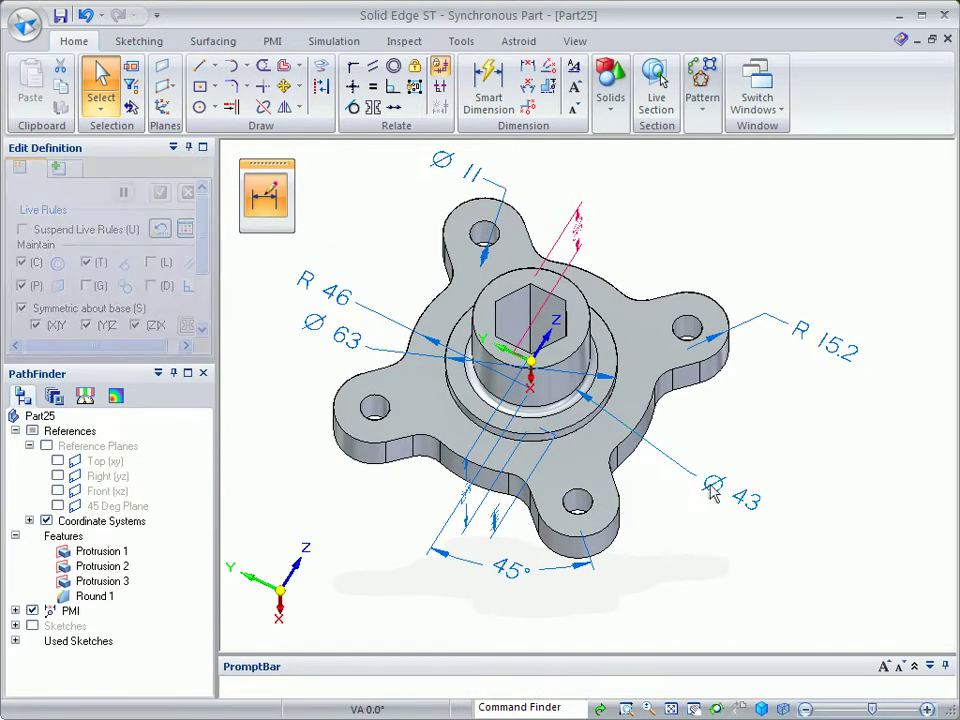
{"action": "left_click", "coordinate": [760, 554]}
{"action": "left_click", "coordinate": [313, 326]}
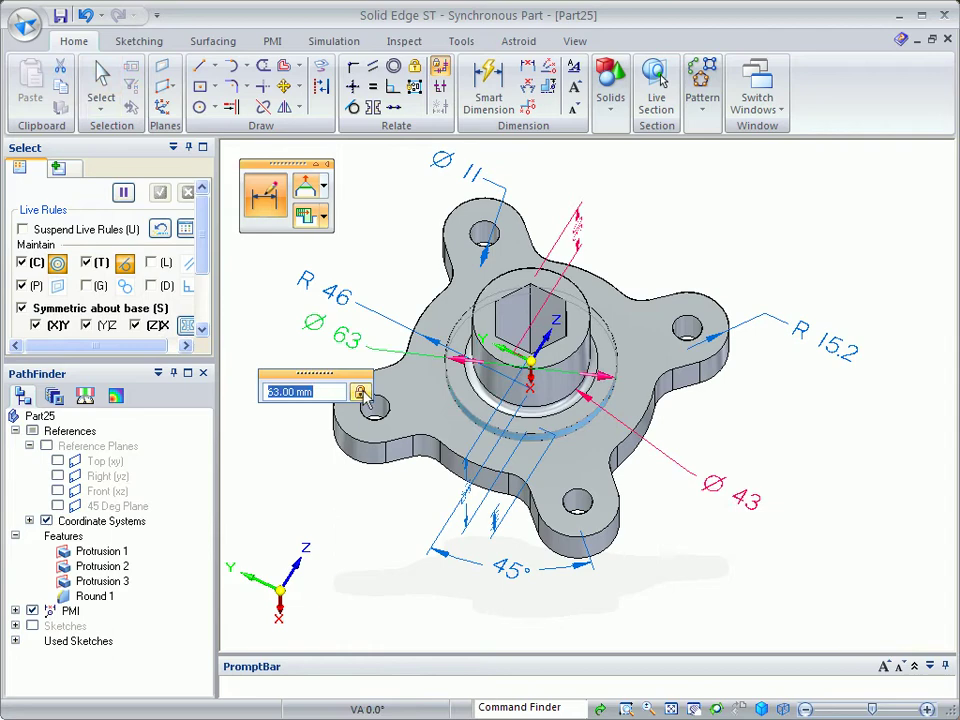
{"action": "left_click", "coordinate": [361, 393]}
{"action": "left_click", "coordinate": [736, 427]}
Define a formula for the 43 mm hub diameter that links it to the 63 mm ring diameter
{"action": "right_click", "coordinate": [660, 458]}
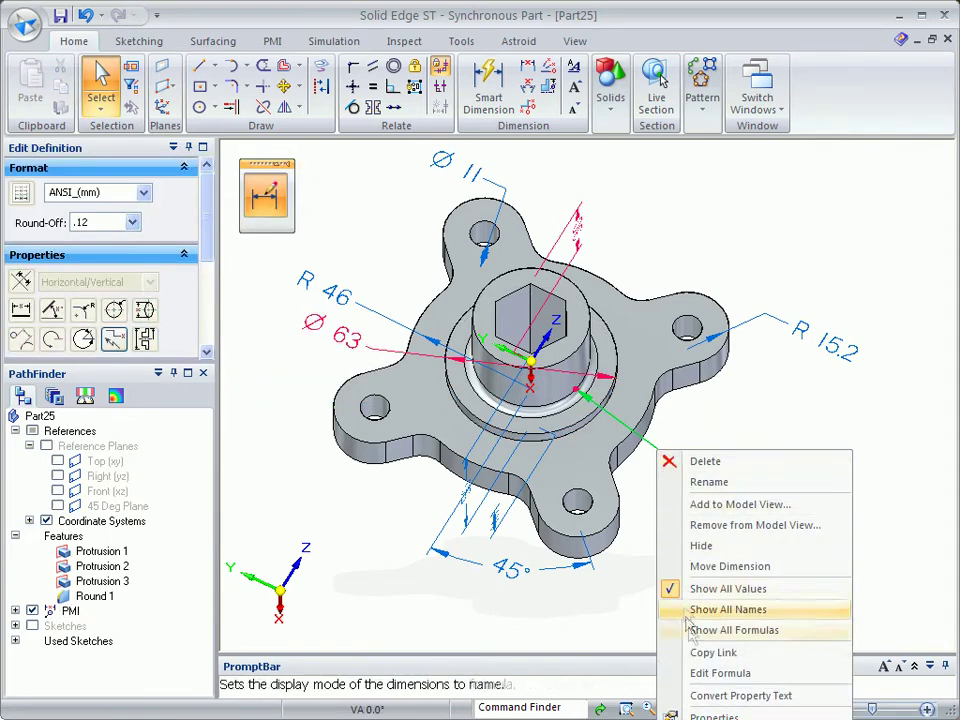
{"action": "left_click", "coordinate": [695, 671]}
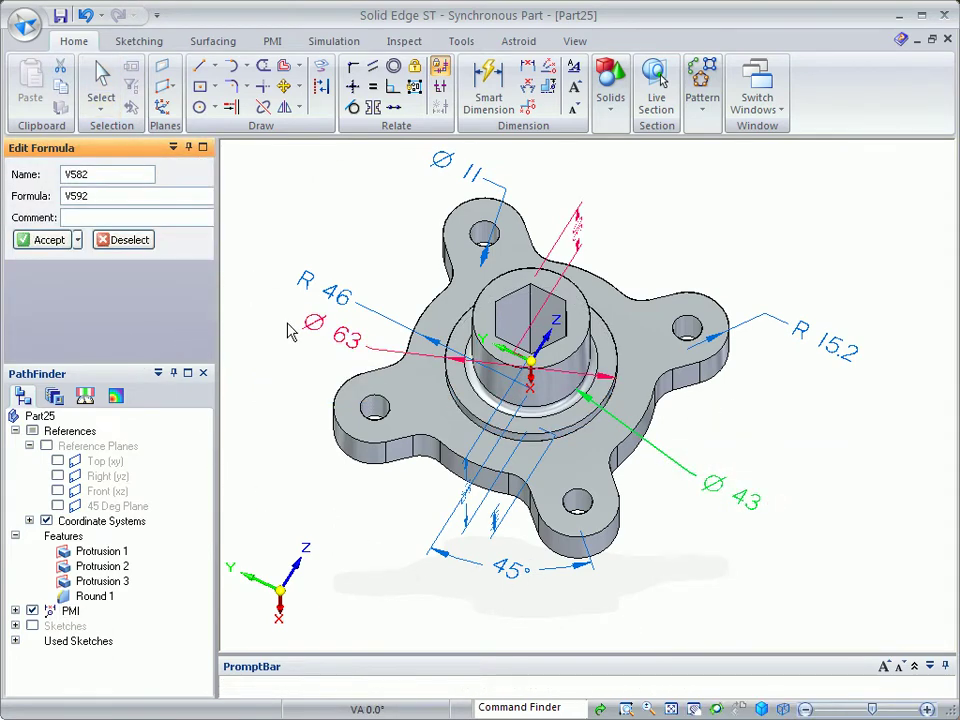
{"action": "key", "text": "Return"}
Increase the ring diameter dimension to 69.3 mm
{"action": "left_click", "coordinate": [309, 357]}
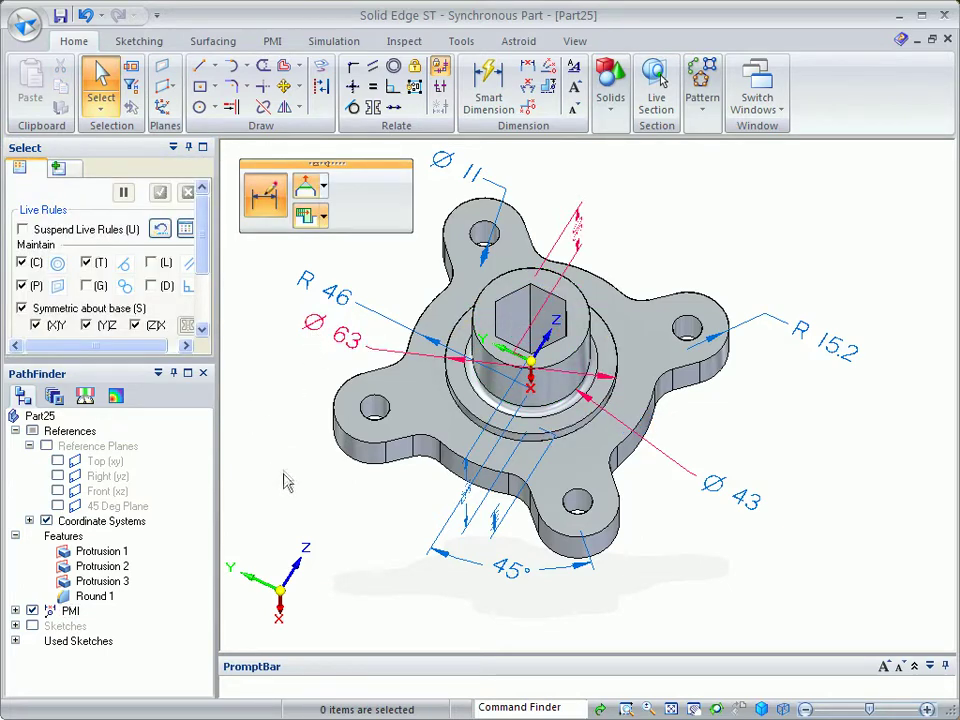
{"action": "scroll", "coordinate": [283, 473], "scroll_direction": "up", "scroll_amount": 5}
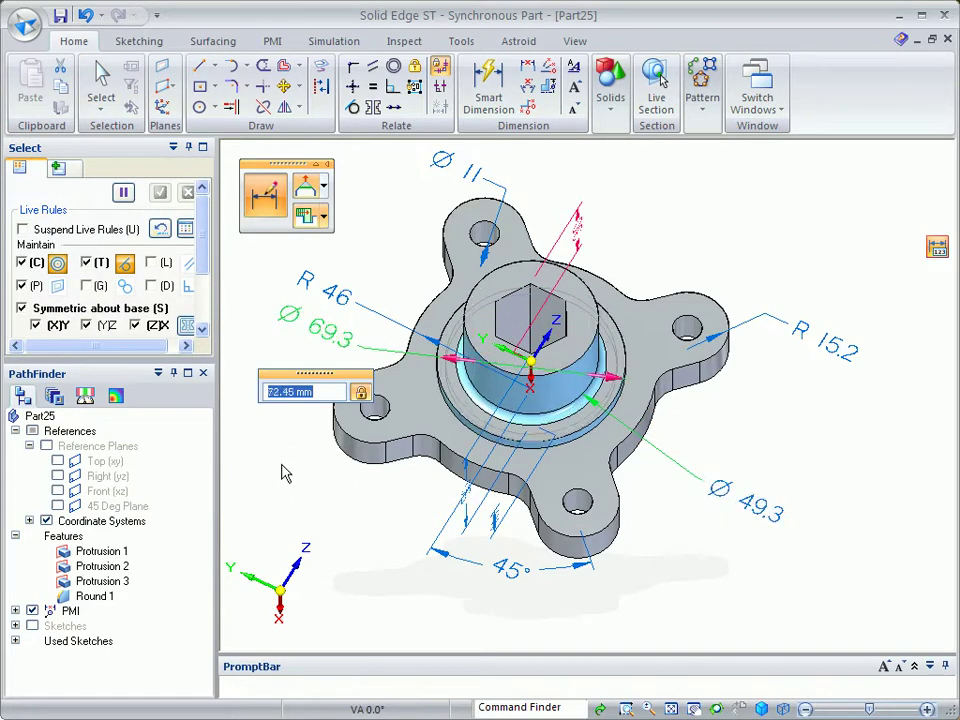
{"action": "scroll", "coordinate": [284, 469], "scroll_direction": "down", "scroll_amount": 3}
{"action": "key", "text": "Return"}
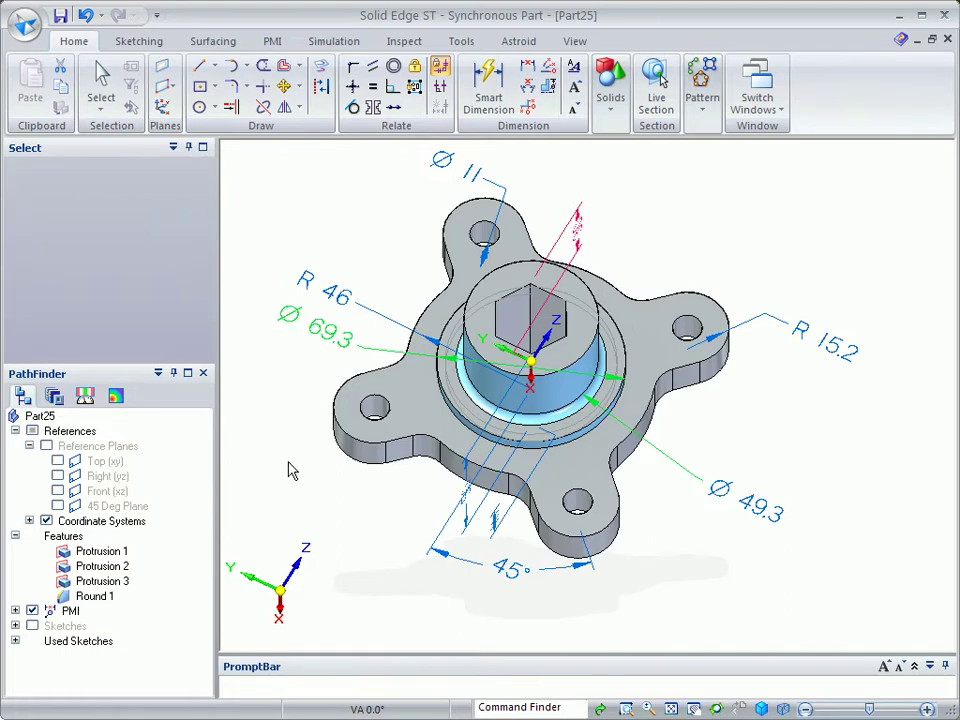
Create a drawing of the hub part from the Hub-QS.dft quicksheet template, without the drawing view creation wizard
{"action": "left_click", "coordinate": [24, 22]}
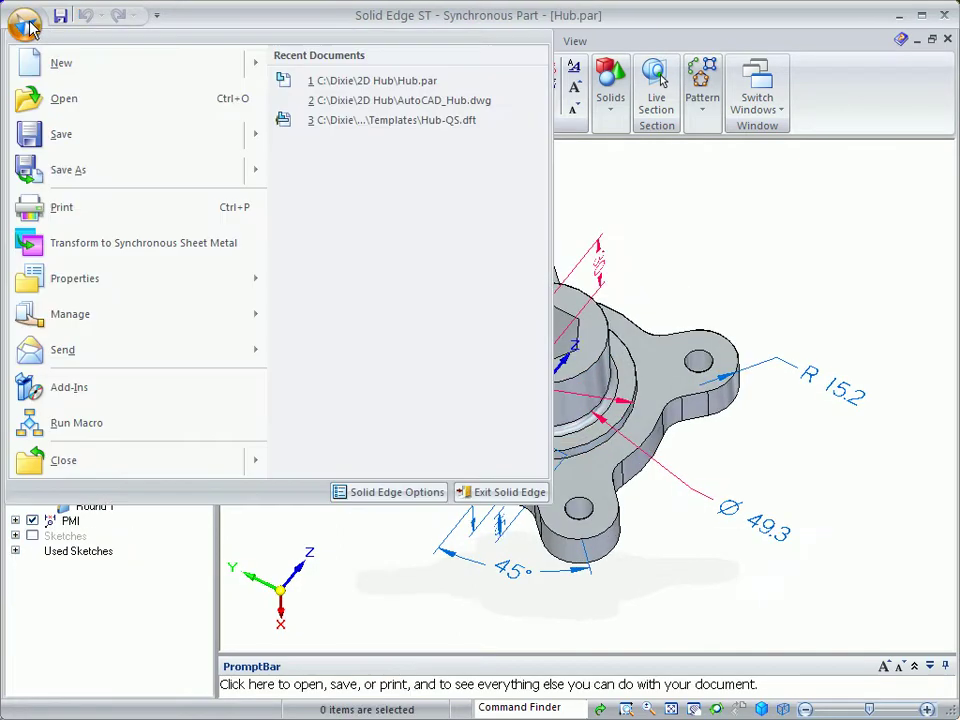
{"action": "mouse_move", "coordinate": [58, 70]}
{"action": "left_click", "coordinate": [332, 328]}
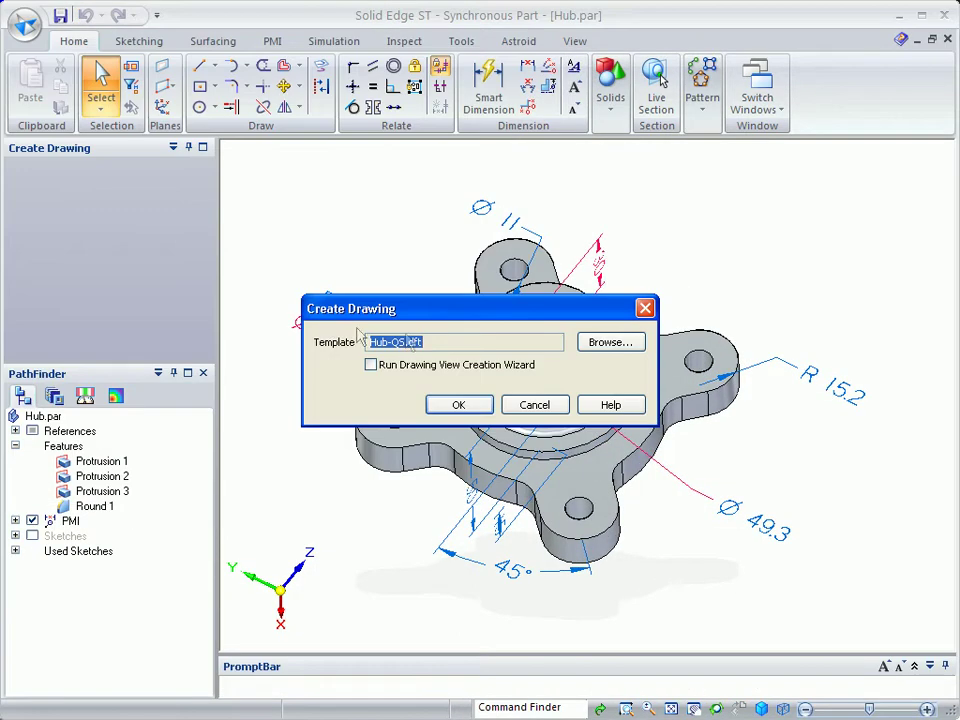
{"action": "left_click", "coordinate": [592, 342]}
{"action": "left_click", "coordinate": [322, 229]}
{"action": "left_click", "coordinate": [420, 450]}
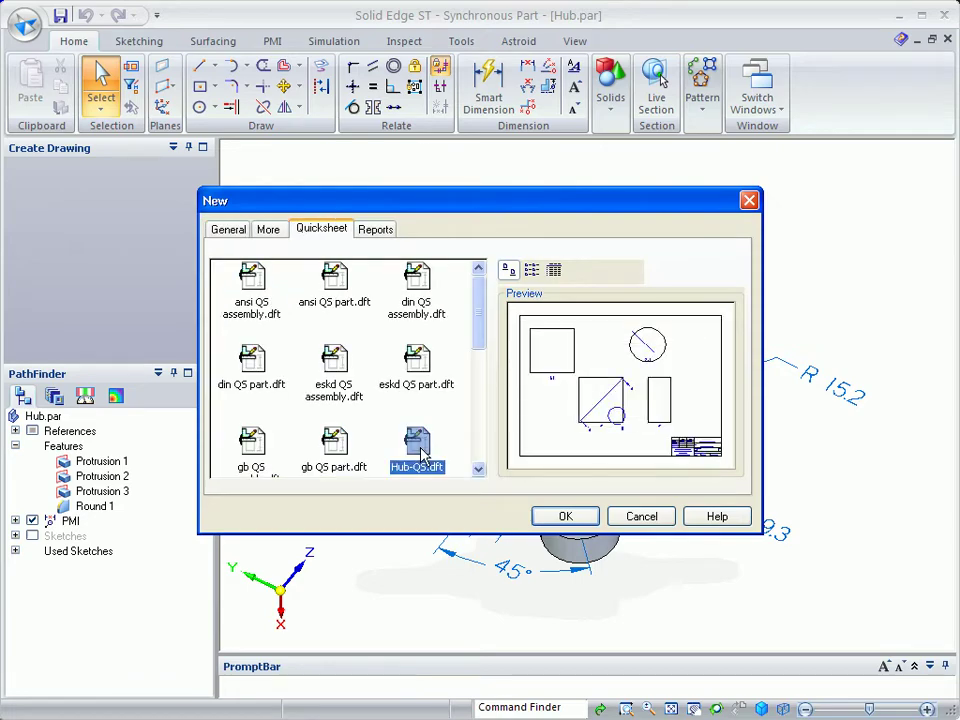
{"action": "left_click", "coordinate": [565, 516]}
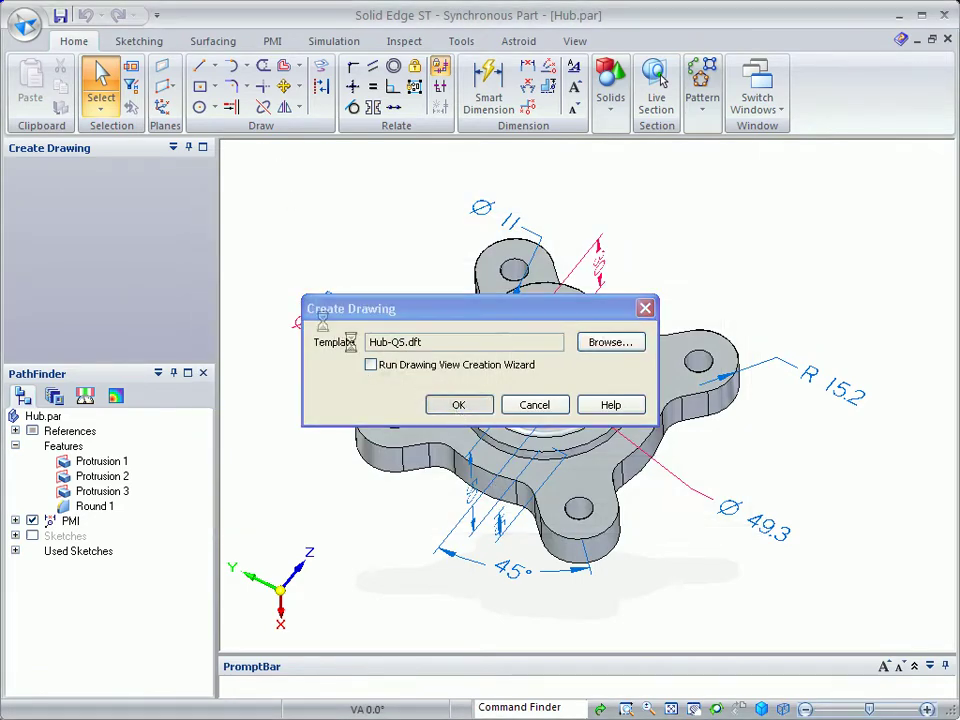
{"action": "key", "text": "Return"}
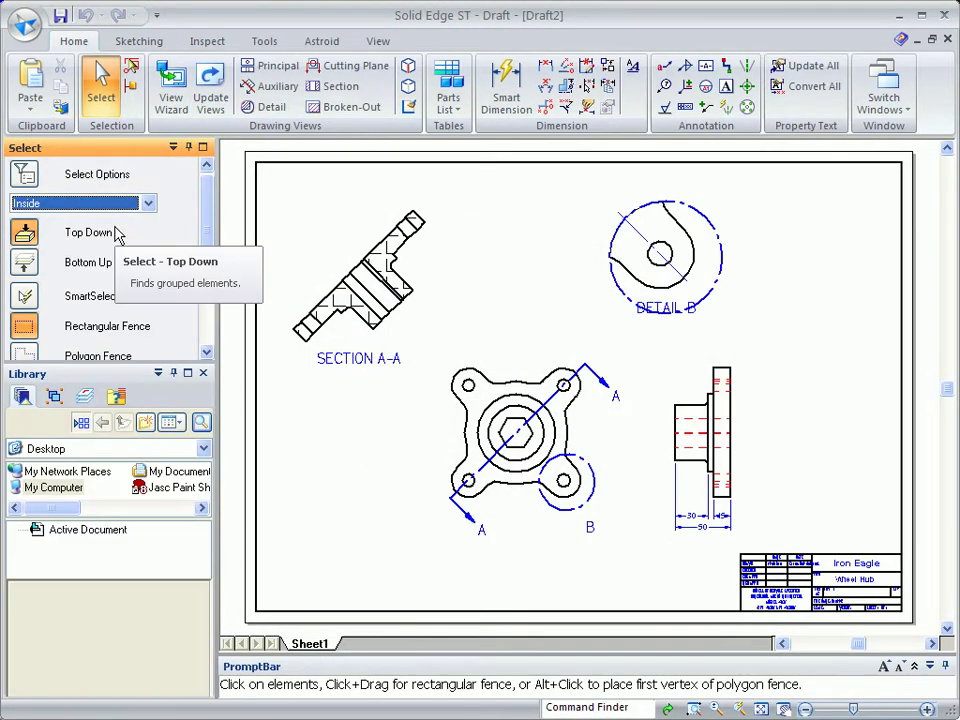
Lower the 50 mm overall dimension and the 15 mm flange dimension below the side view so they are spaced apart
{"action": "scroll", "coordinate": [195, 300], "scroll_direction": "up", "scroll_amount": 6}
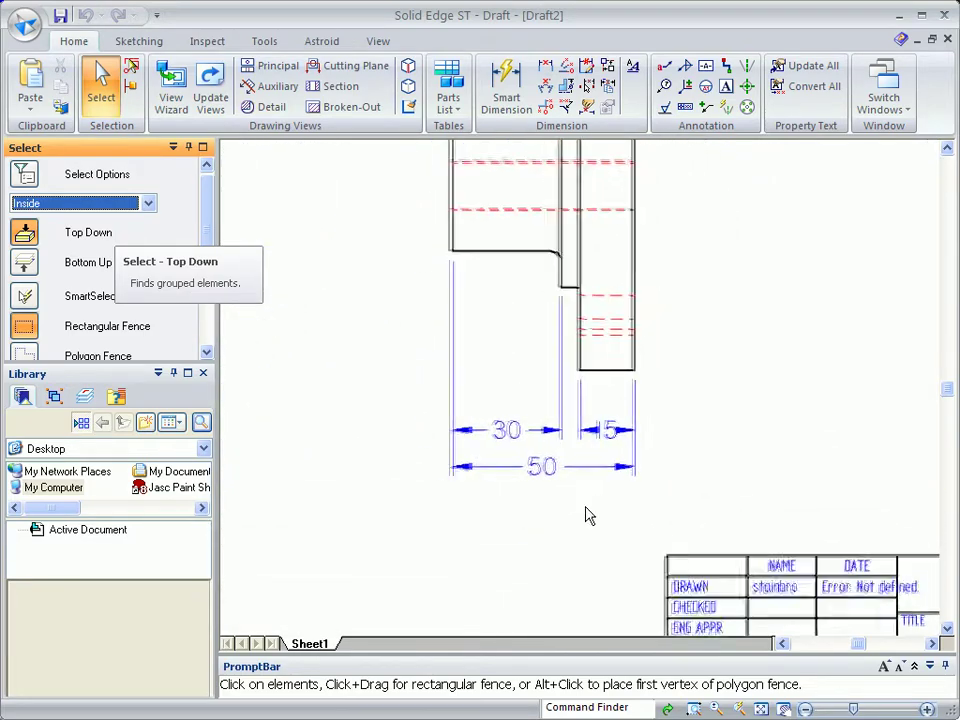
{"action": "scroll", "coordinate": [584, 498], "scroll_direction": "up", "scroll_amount": 1}
{"action": "left_click_drag", "start_coordinate": [577, 472], "coordinate": [574, 527]}
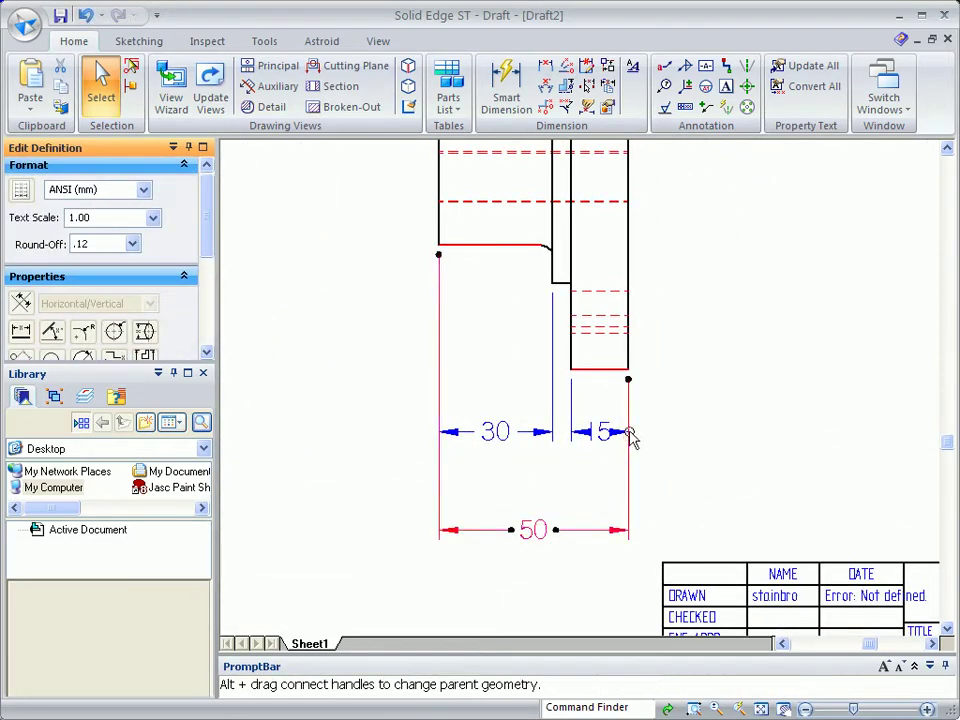
{"action": "left_click_drag", "start_coordinate": [665, 438], "coordinate": [665, 481]}
Dimension the upper-left lobe's outer radius and its hole diameter in the front view, placing both above the view
{"action": "scroll", "coordinate": [784, 392], "scroll_direction": "down", "scroll_amount": 3}
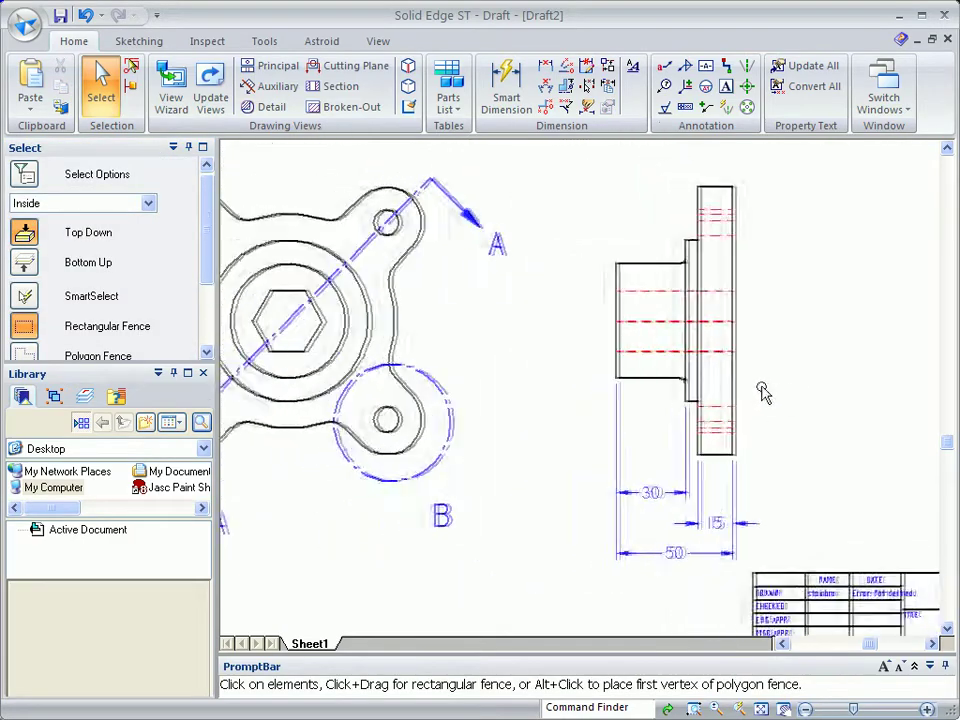
{"action": "scroll", "coordinate": [756, 389], "scroll_direction": "up", "scroll_amount": 1}
{"action": "scroll", "coordinate": [718, 388], "scroll_direction": "down", "scroll_amount": 2}
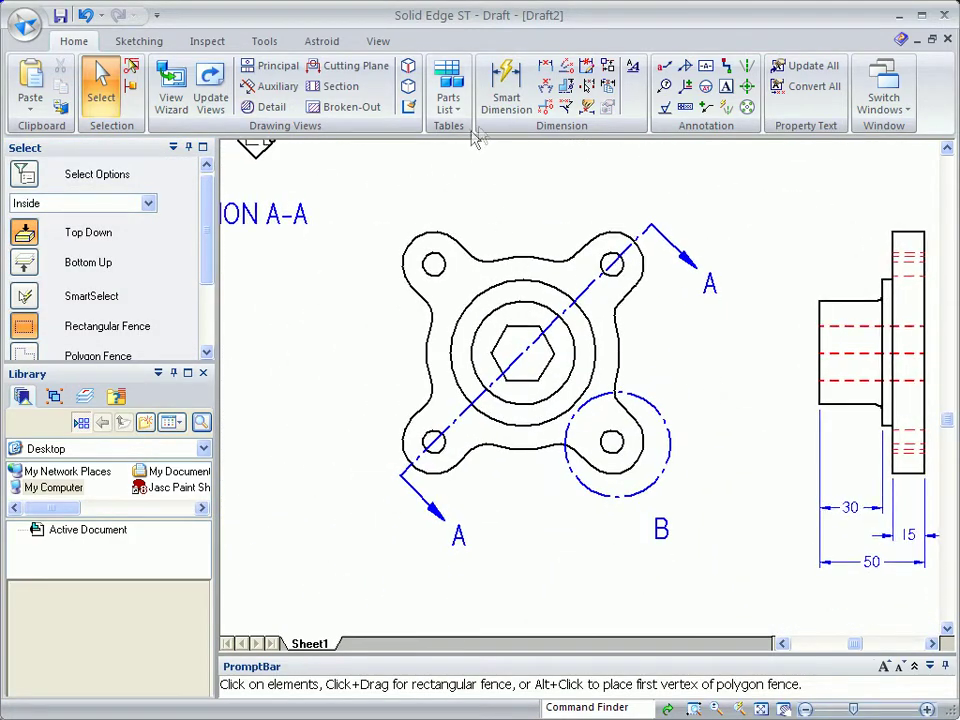
{"action": "left_click", "coordinate": [506, 90]}
{"action": "left_click", "coordinate": [435, 234]}
{"action": "left_click", "coordinate": [473, 181]}
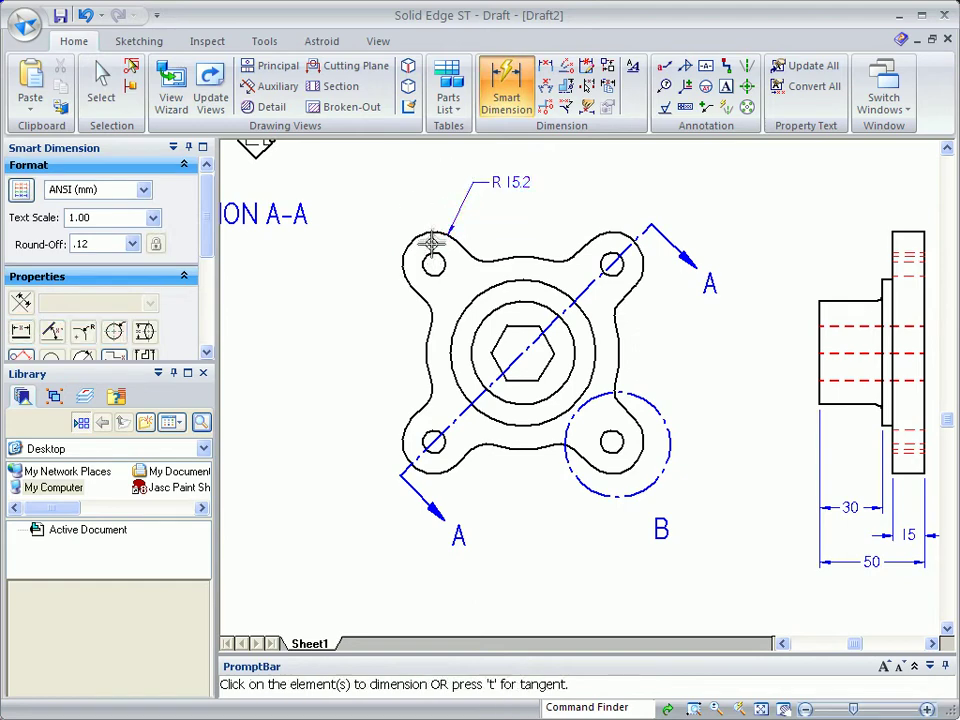
{"action": "left_click", "coordinate": [428, 252]}
{"action": "left_click", "coordinate": [376, 190]}
Dimension the hexagon's upper side length above the front view and its height across the flats left of the view
{"action": "left_click", "coordinate": [527, 283]}
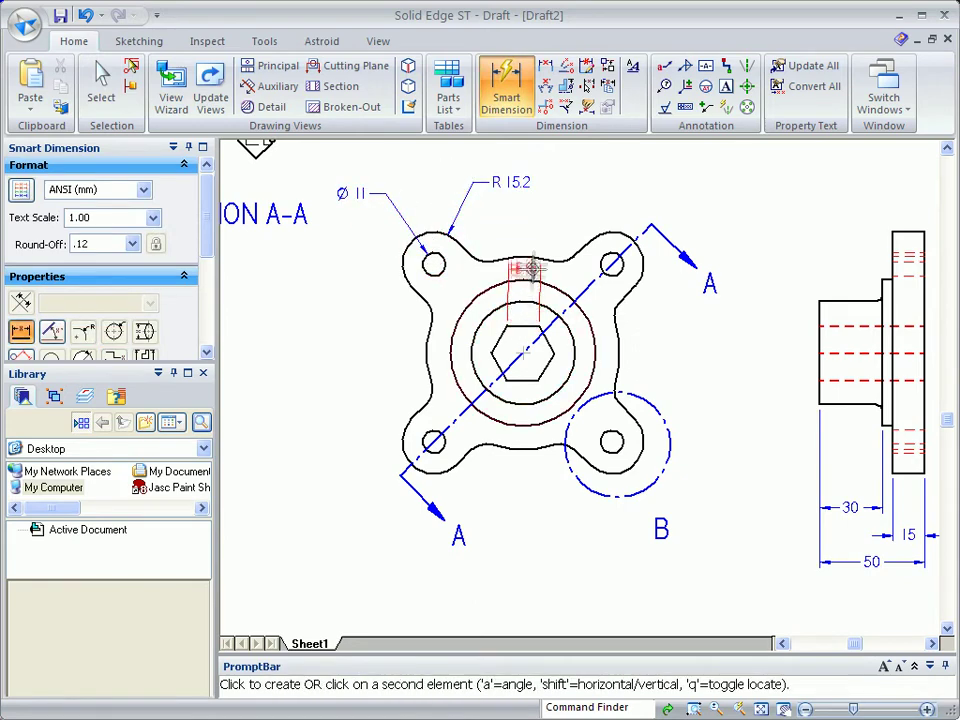
{"action": "left_click", "coordinate": [563, 219]}
{"action": "left_click", "coordinate": [512, 327]}
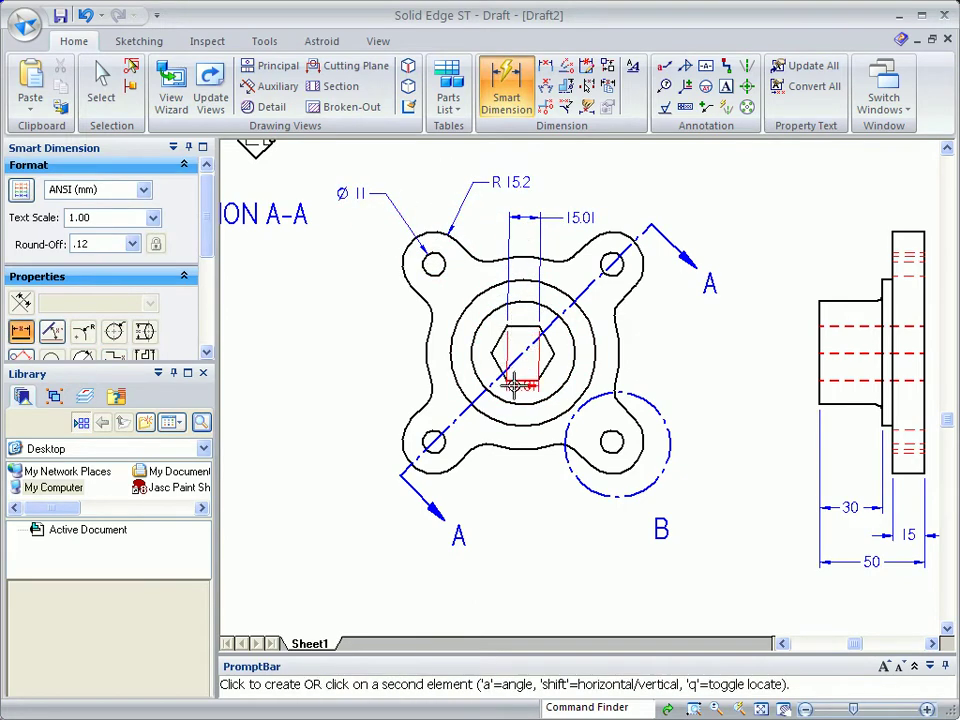
{"action": "left_click", "coordinate": [510, 381]}
{"action": "left_click", "coordinate": [381, 360]}
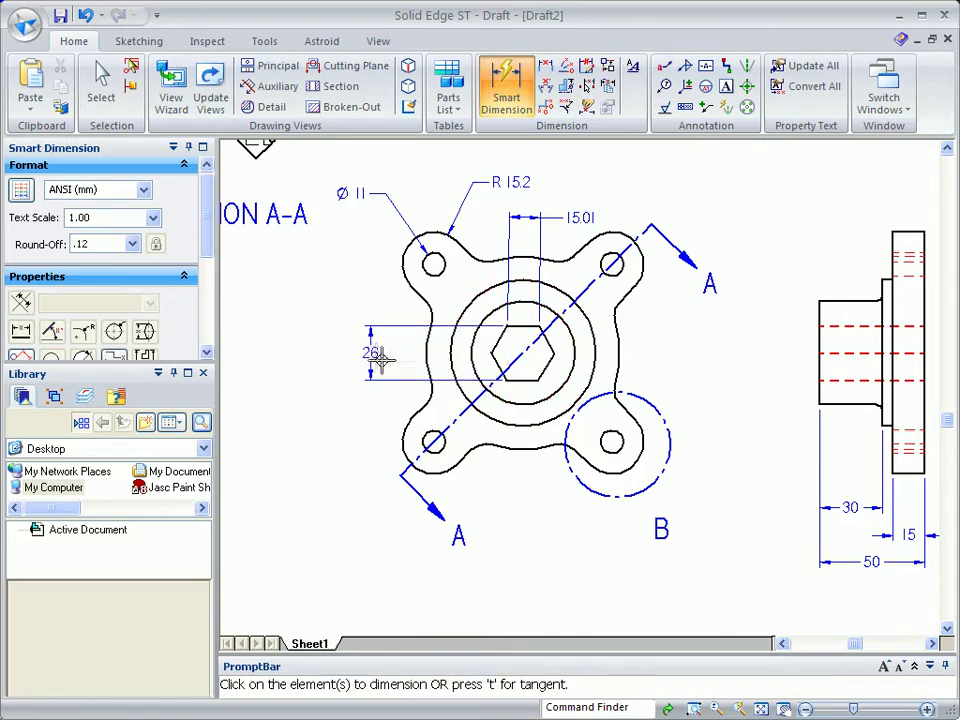
Add an angular dimension below the front view between the vertical through the hub centre and the line to the lower-left hole
{"action": "left_click", "coordinate": [473, 363]}
{"action": "left_click", "coordinate": [433, 443]}
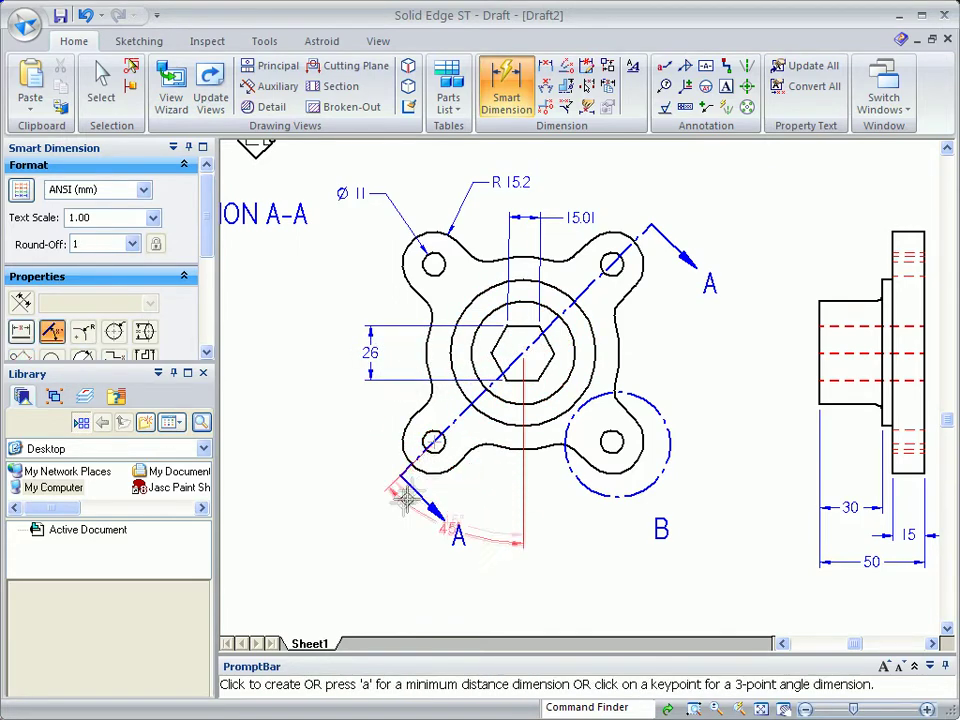
{"action": "left_click", "coordinate": [392, 545]}
{"action": "key", "text": "Escape"}
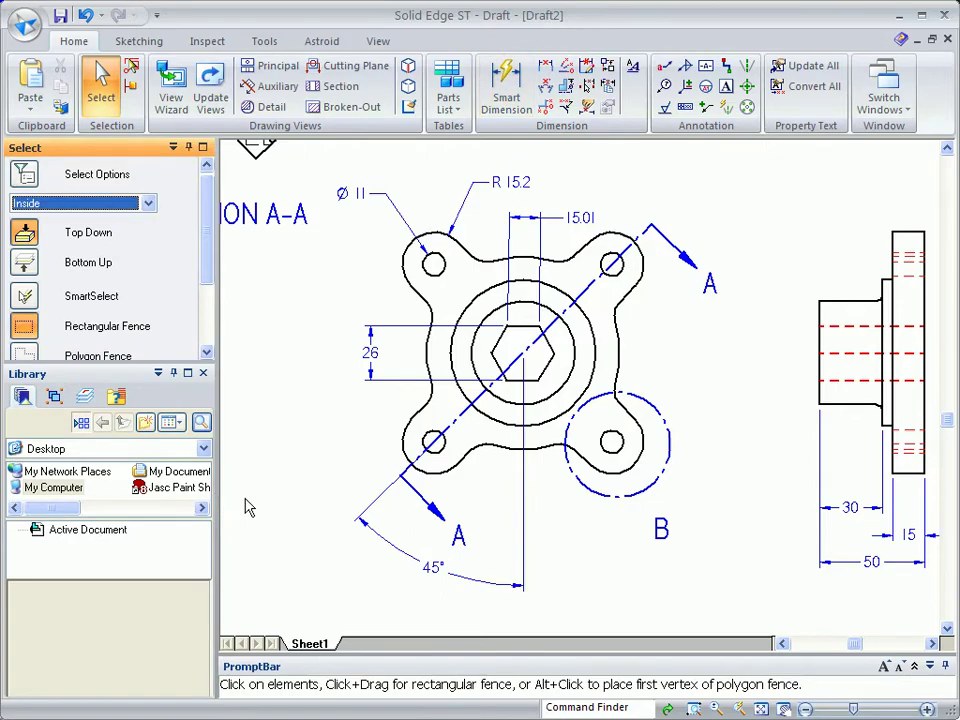
Move the DETAIL B caption above the detail view
{"action": "scroll", "coordinate": [250, 507], "scroll_direction": "down", "scroll_amount": 2}
{"action": "left_click", "coordinate": [664, 318]}
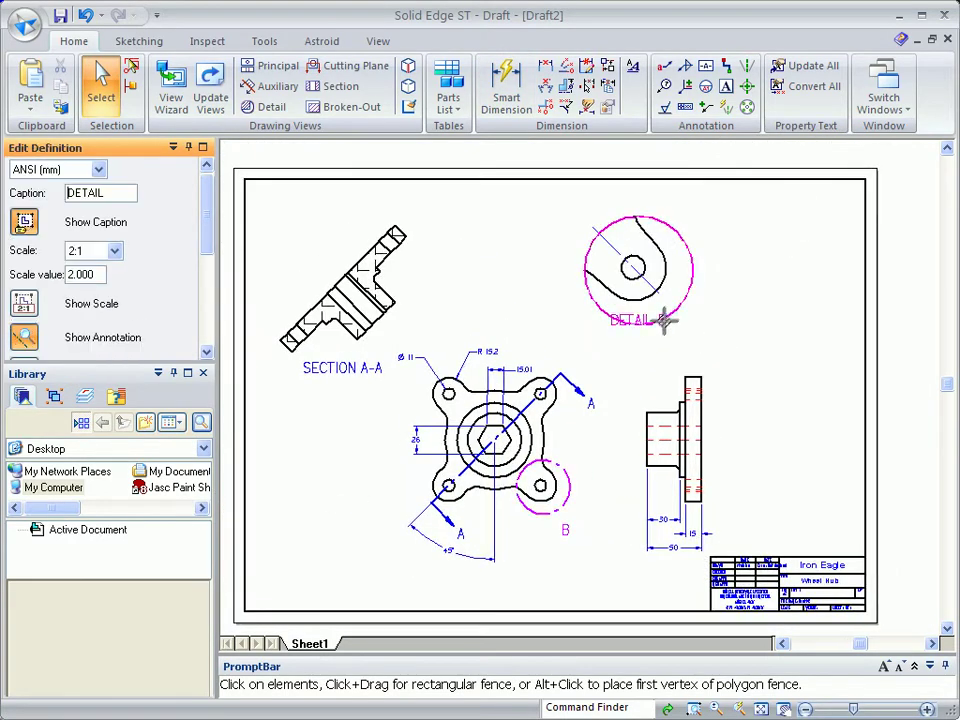
{"action": "left_click", "coordinate": [765, 356]}
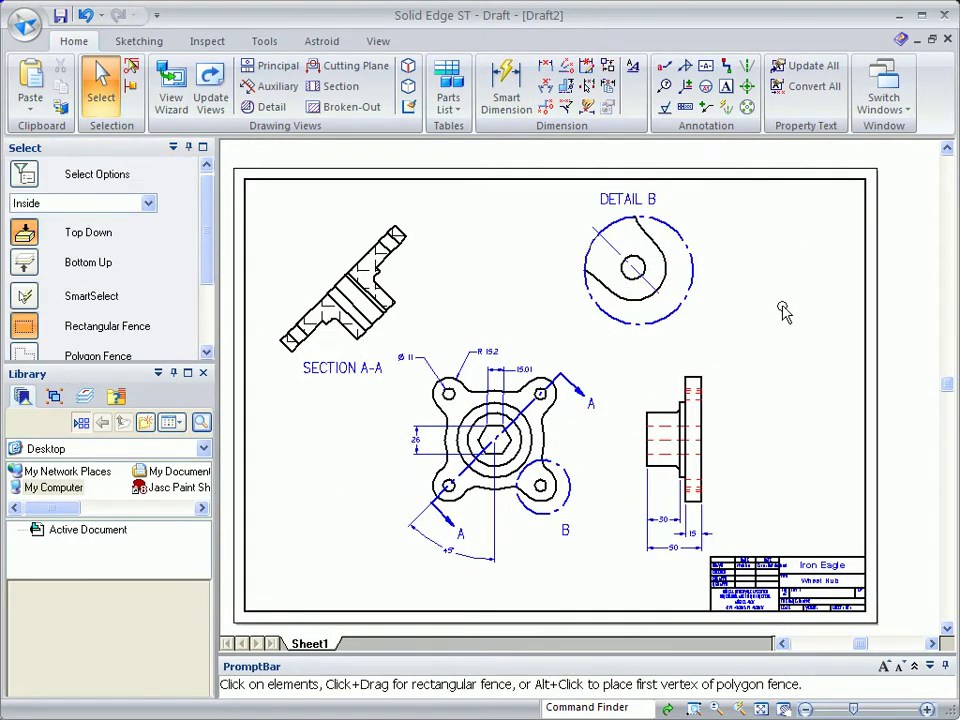
Create a pictorial view from the front view, shaded with visible edges, and move it into the open area right of the side view
{"action": "left_click", "coordinate": [272, 66]}
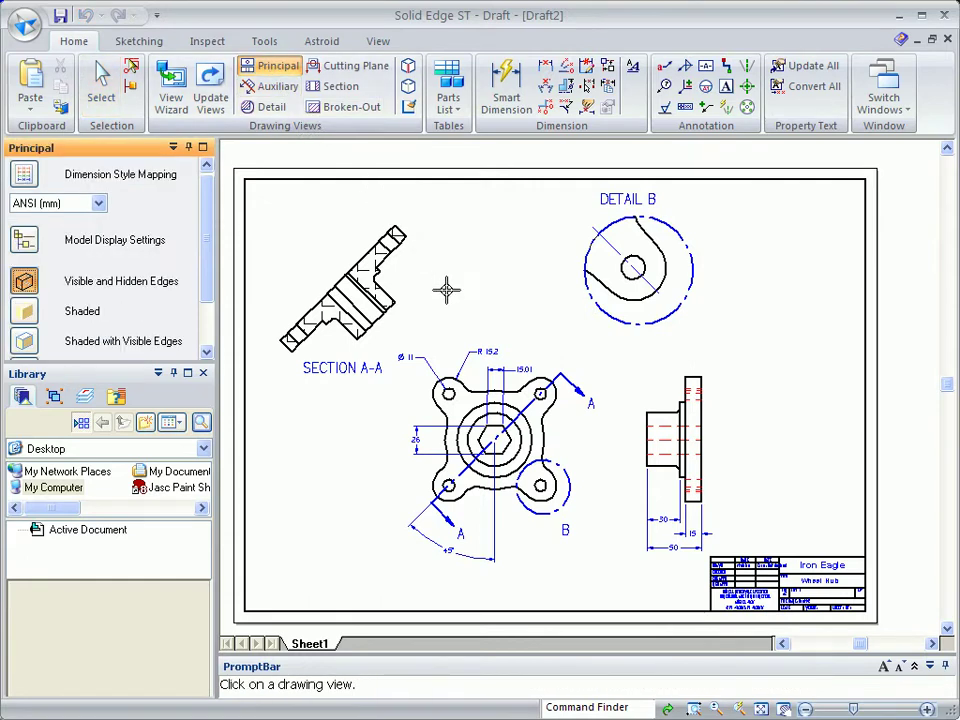
{"action": "left_click", "coordinate": [455, 375]}
{"action": "left_click", "coordinate": [707, 326]}
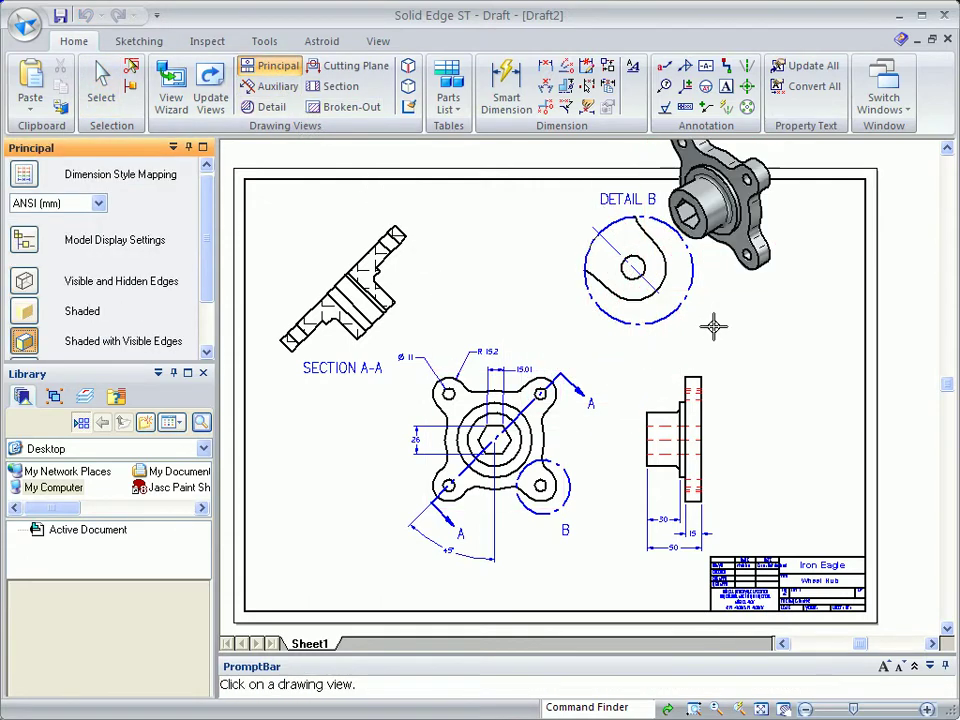
{"action": "key", "text": "Escape"}
{"action": "left_click", "coordinate": [761, 356]}
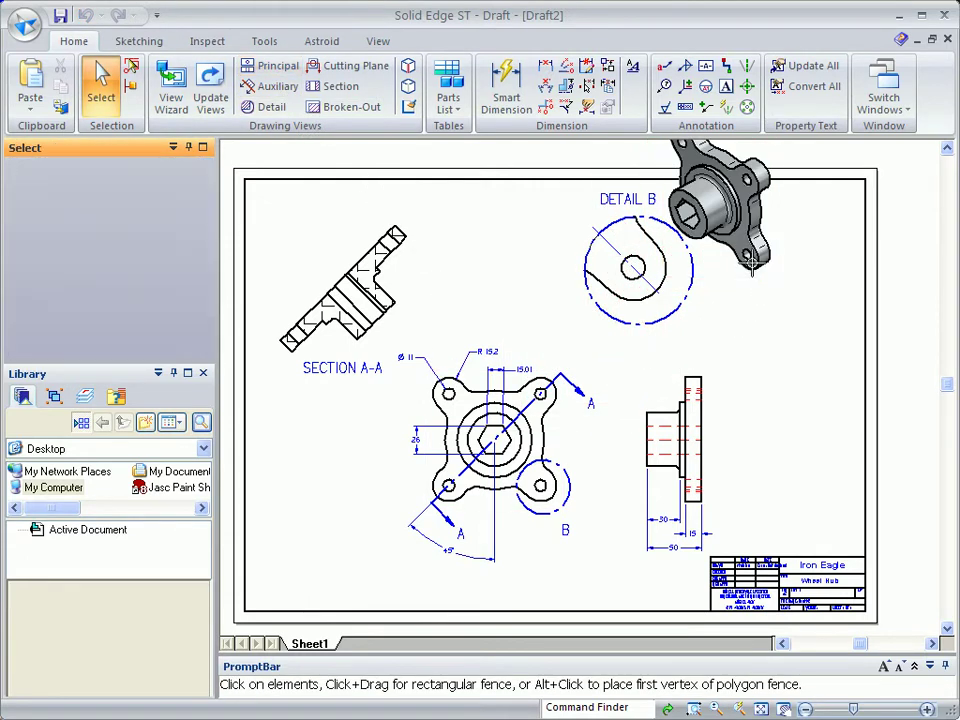
{"action": "left_click_drag", "start_coordinate": [761, 356], "coordinate": [828, 444]}
{"action": "left_click", "coordinate": [893, 535]}
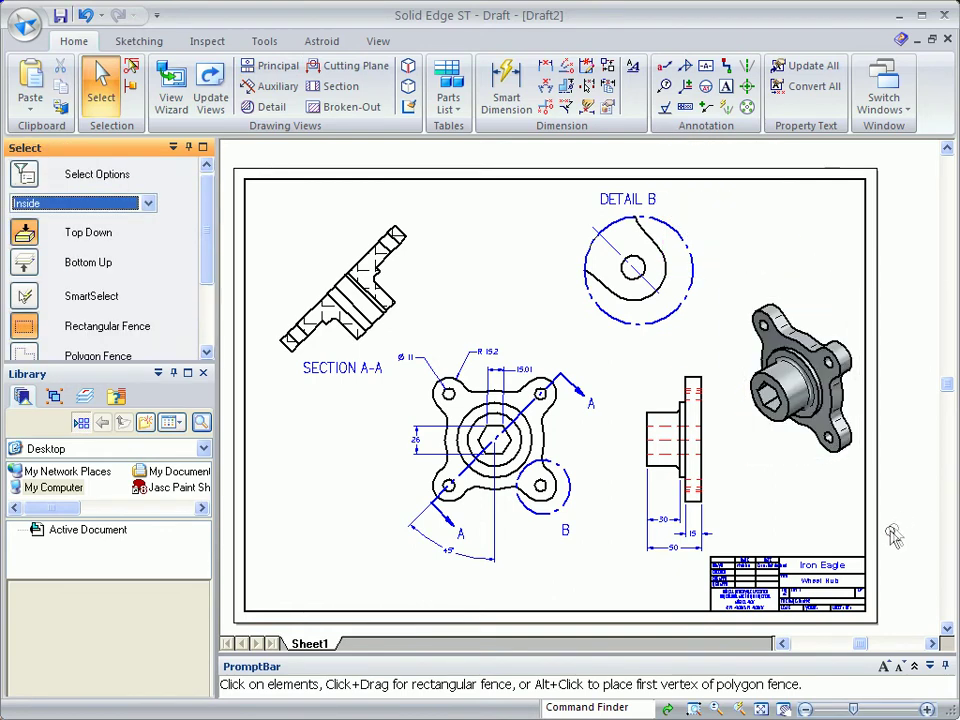